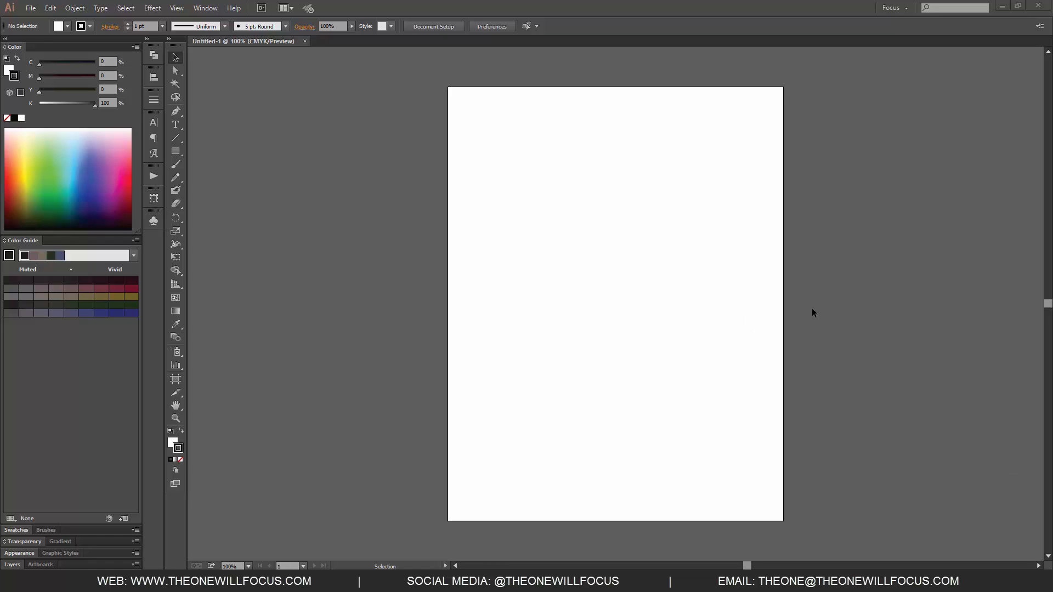
Draw two rectangles on the artboard, one near the upper left and one about 3.1 x 2.3 in in the middle
key("space")
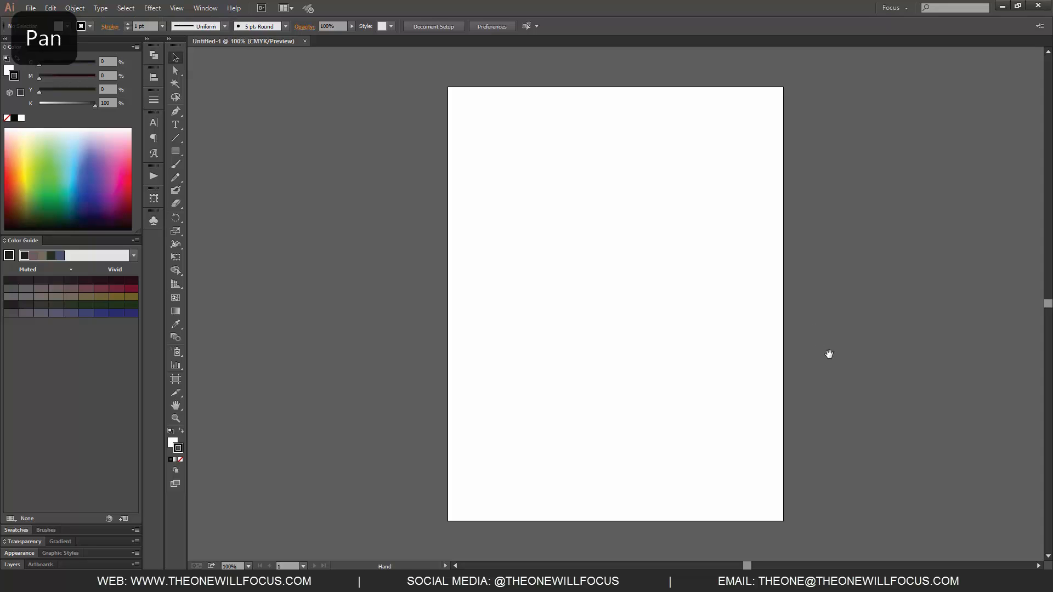
left_click_drag(827, 354, 649, 322)
key("m")
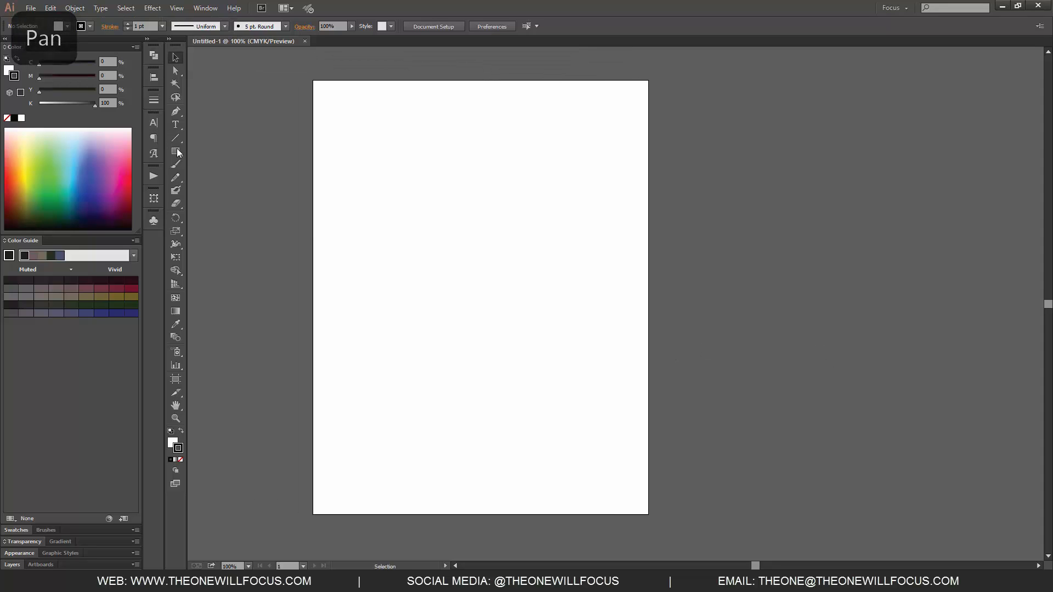
left_click_drag(355, 126, 387, 158)
left_click_drag(431, 185, 466, 203)
mouse_move(449, 269)
left_mouse_down()
mouse_move(570, 406)
mouse_move(569, 361)
left_mouse_up()
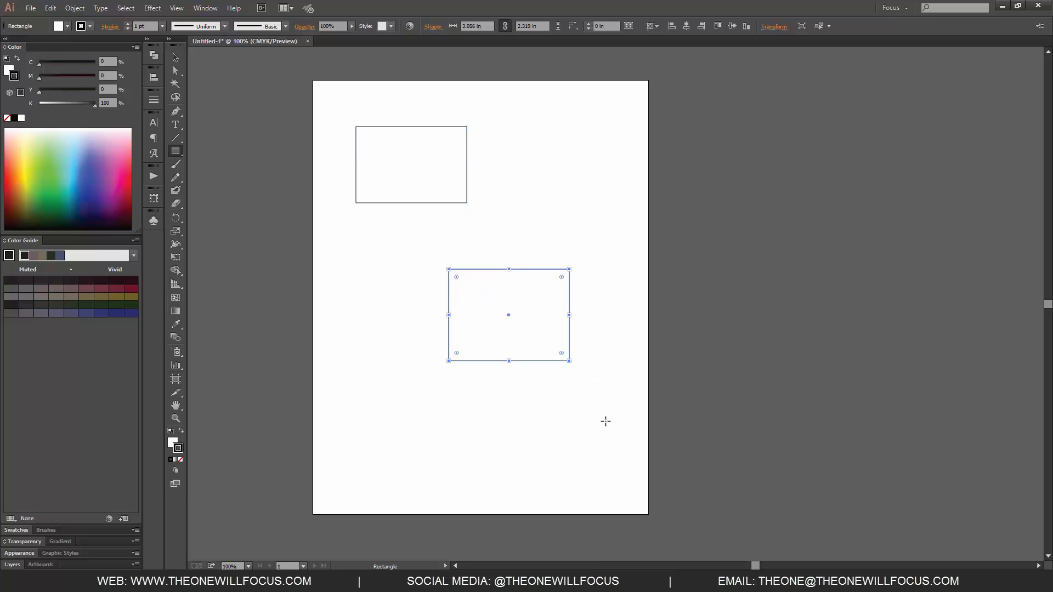
Draw a third rectangle about 2.8 x 2.25 in at the artboard's upper right
key("v")
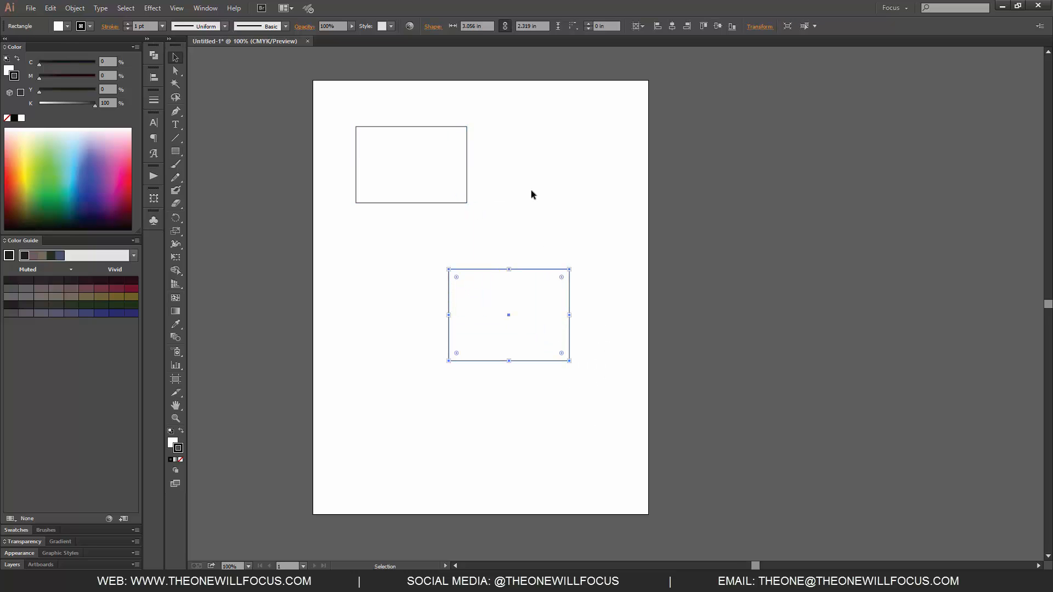
key("m")
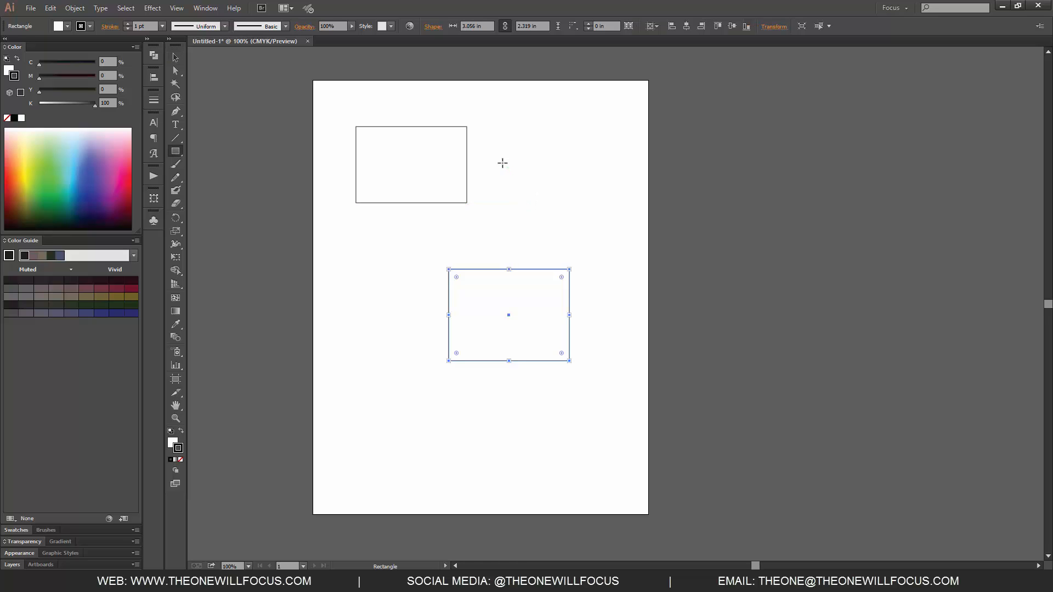
left_click_drag(505, 163, 615, 250)
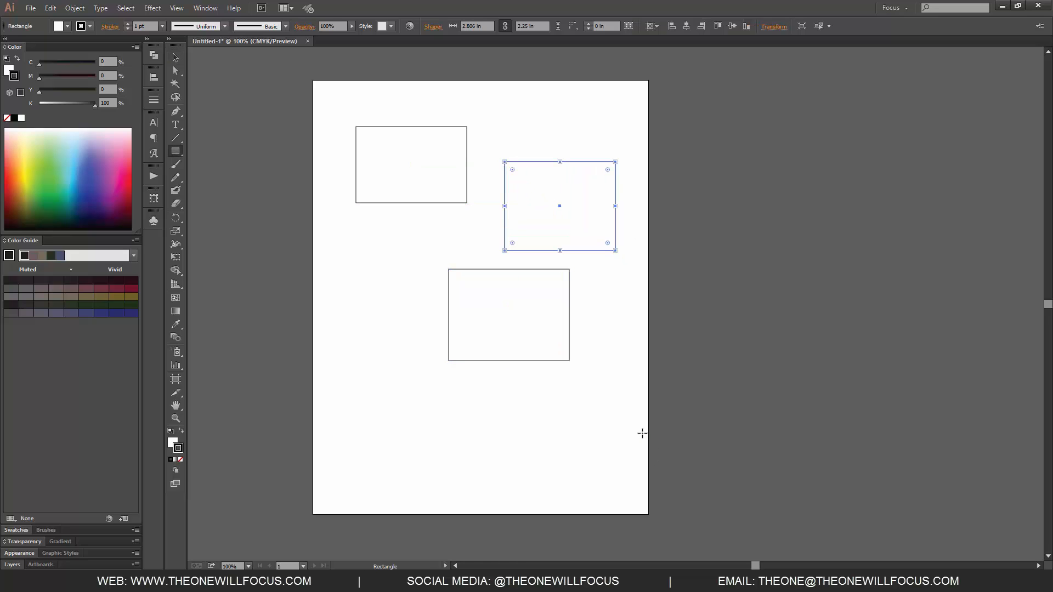
Select all three rectangles, remove their stroke and fill them orange (C 28, M 67, Y 89, K 0)
key("v")
key("ctrl+a")
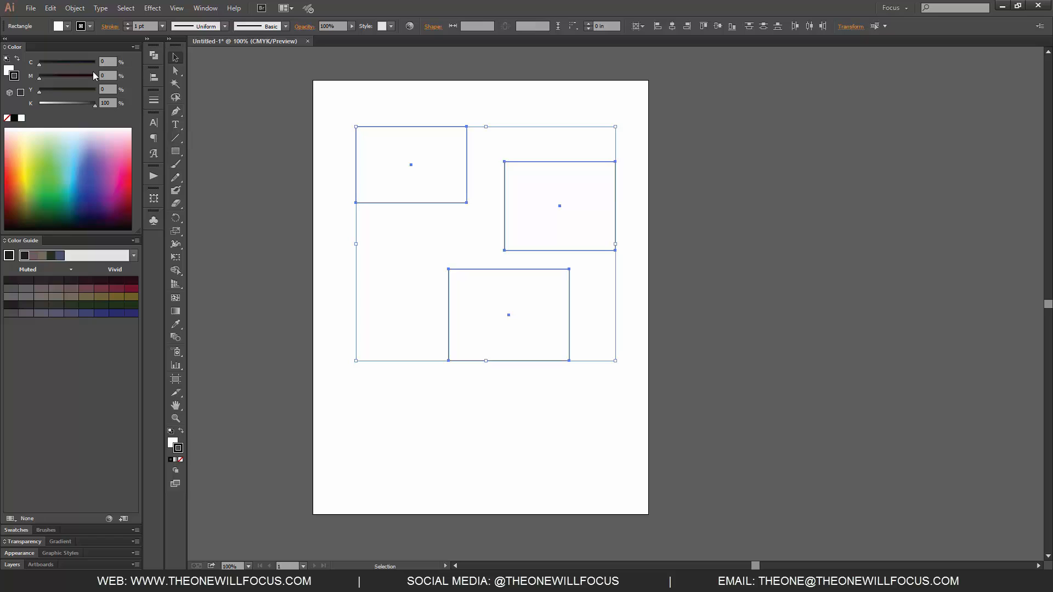
key("slash")
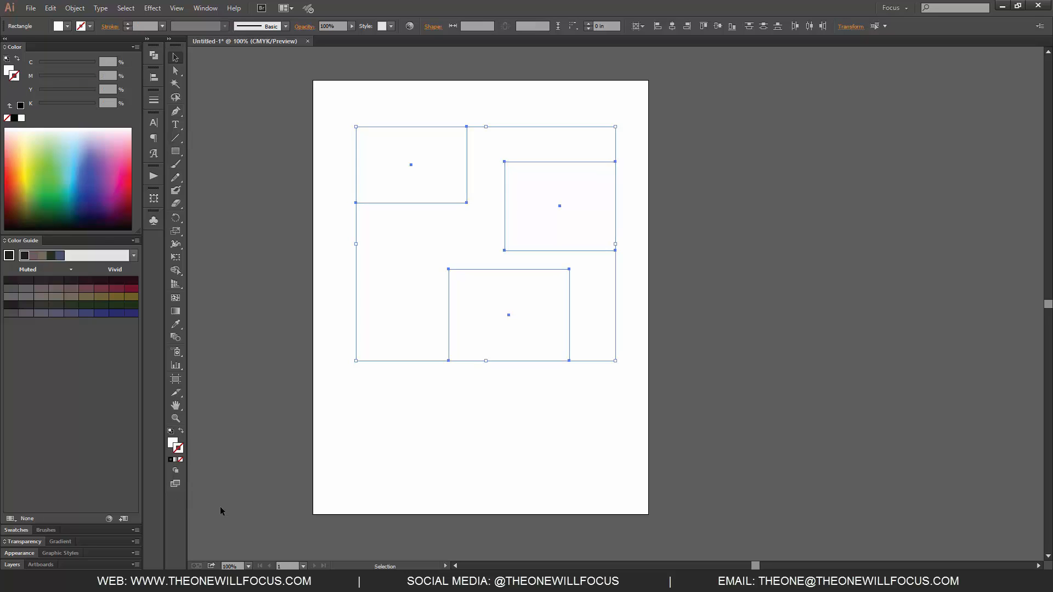
left_click(8, 69)
left_click(76, 77)
left_click(55, 63)
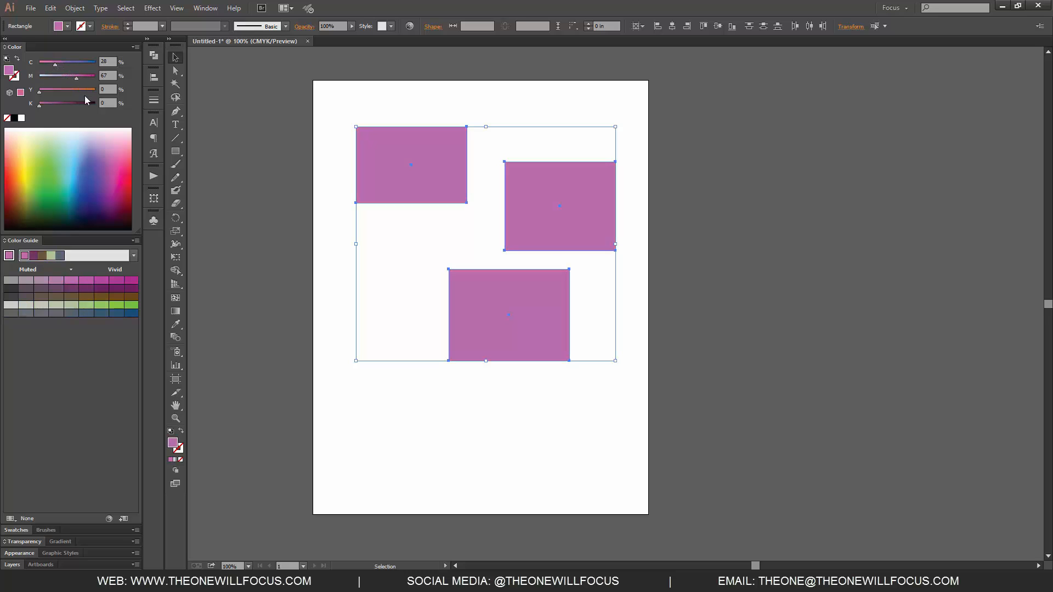
left_click(90, 91)
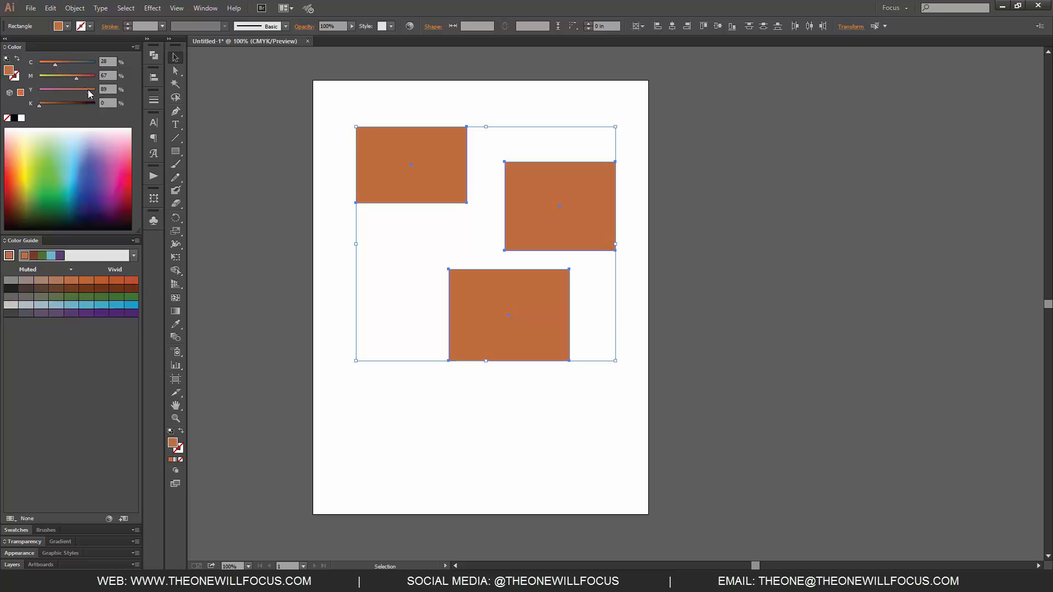
Recolour the upper-right rectangle green by setting cyan to 100% and magenta to 33%
left_click(436, 100)
left_click(536, 181)
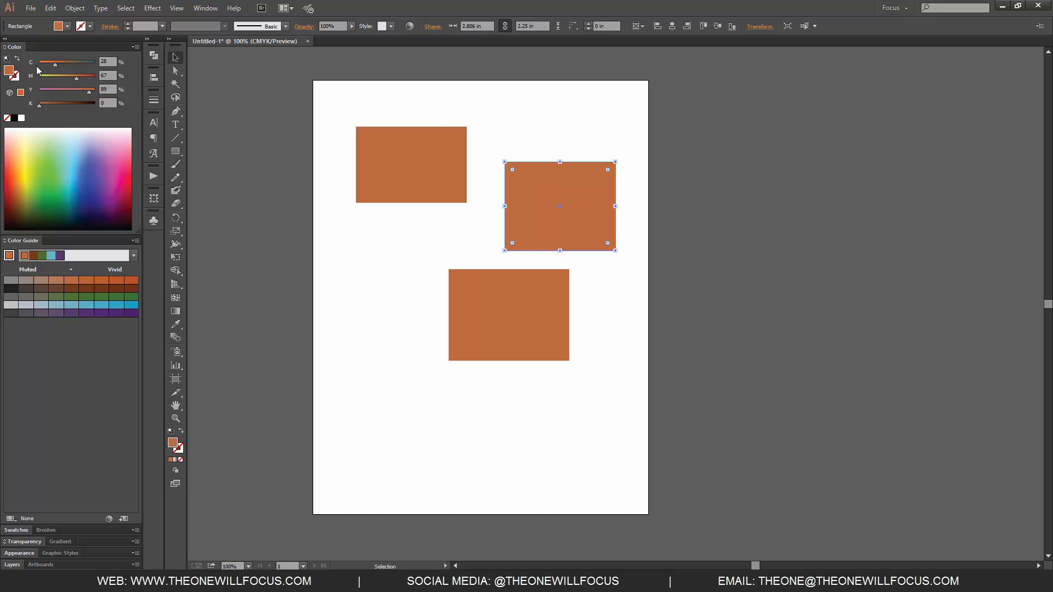
left_click(95, 64)
left_click(52, 77)
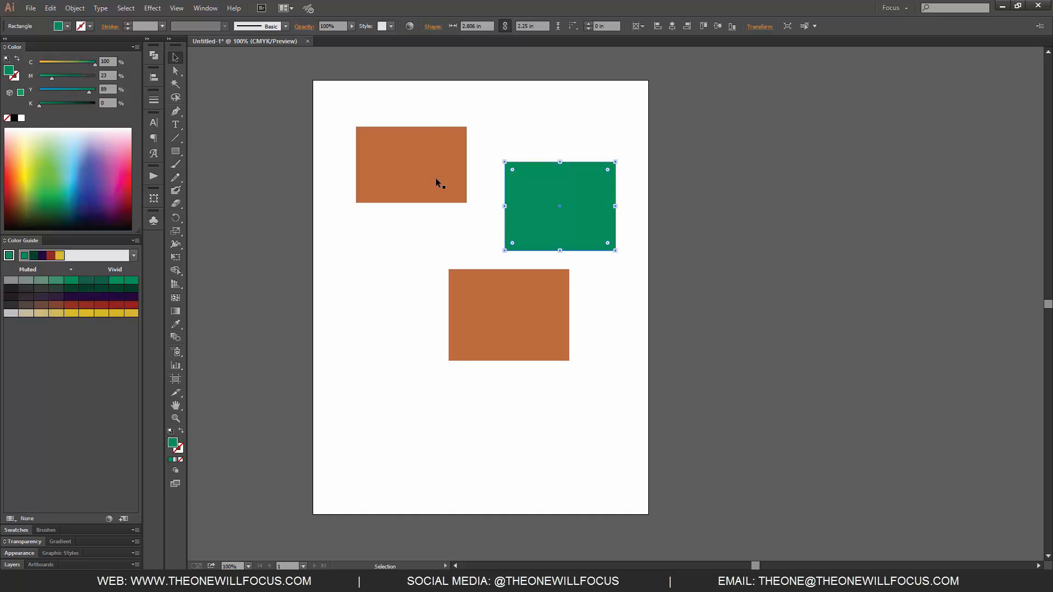
Recolour the lower rectangle pink by setting yellow to 19%, then deselect it
left_click(517, 273)
left_click(50, 92)
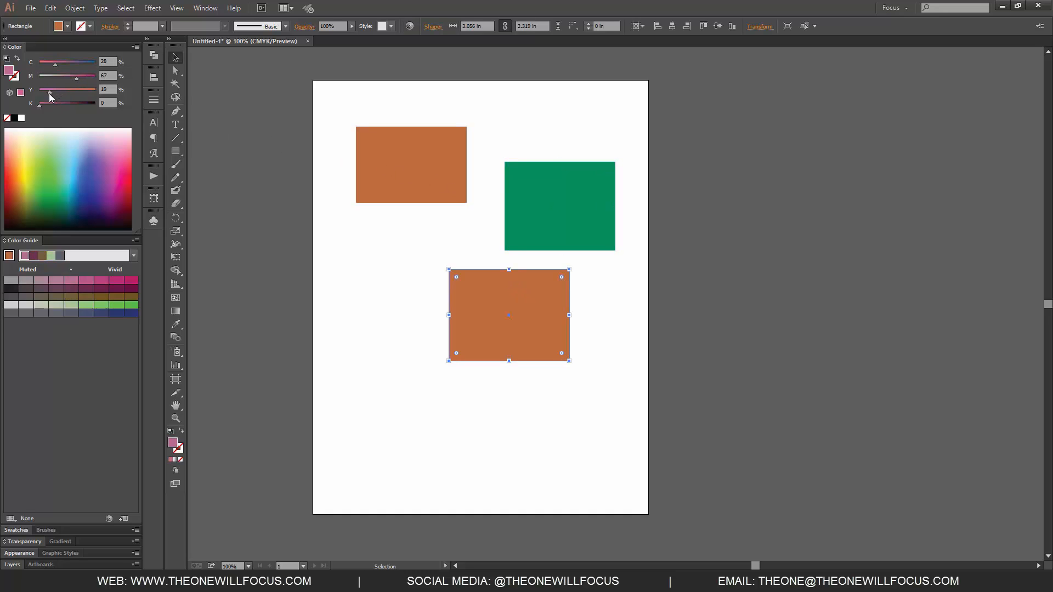
left_click(640, 376)
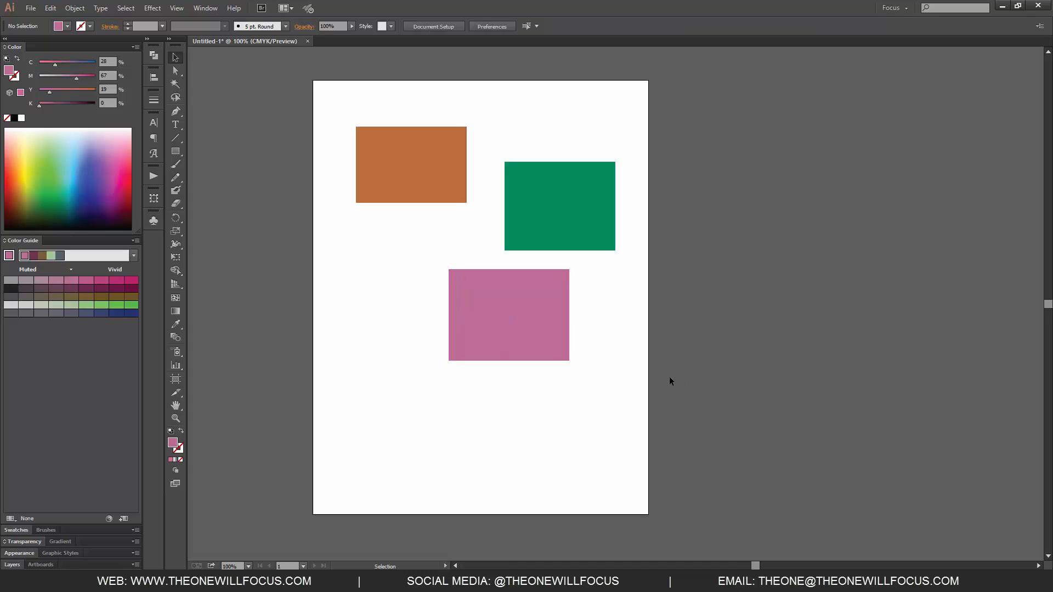
Use the Eyedropper to sample the upper-left orange rectangle and apply its colour to the green rectangle
key("i")
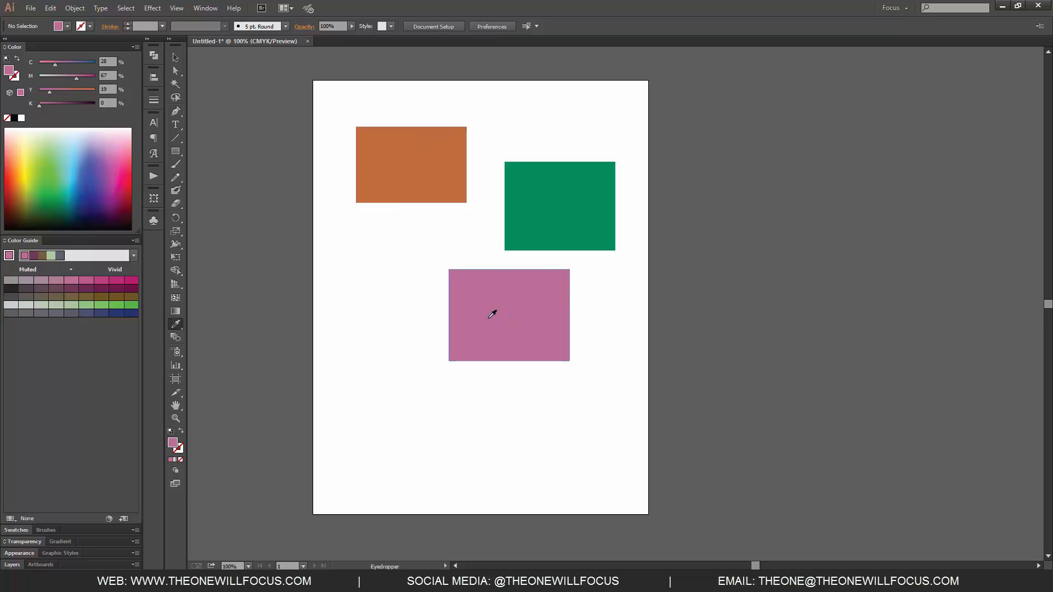
left_click(426, 158)
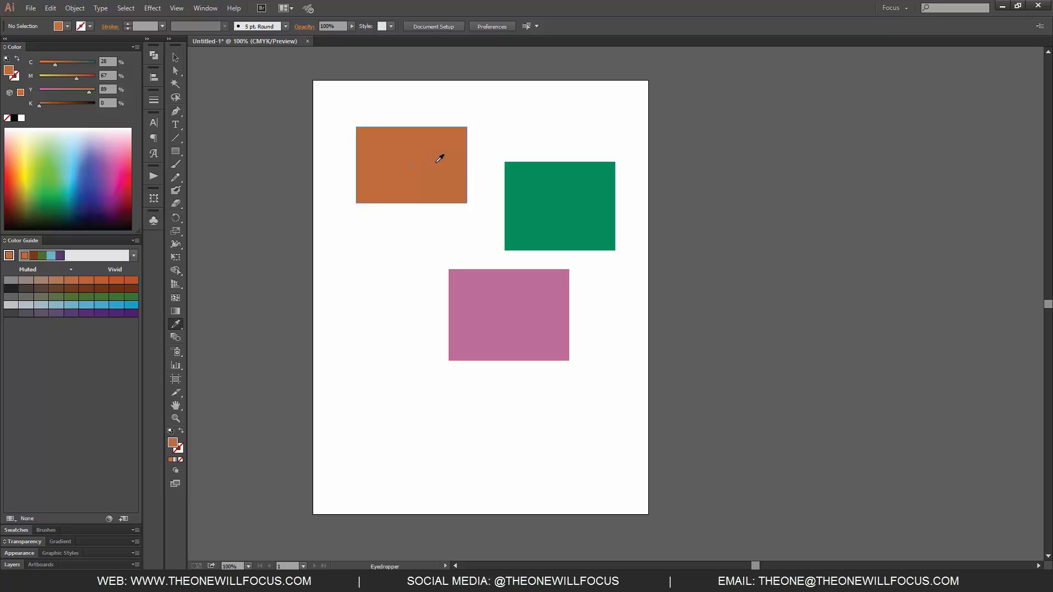
left_click(545, 194, "alt")
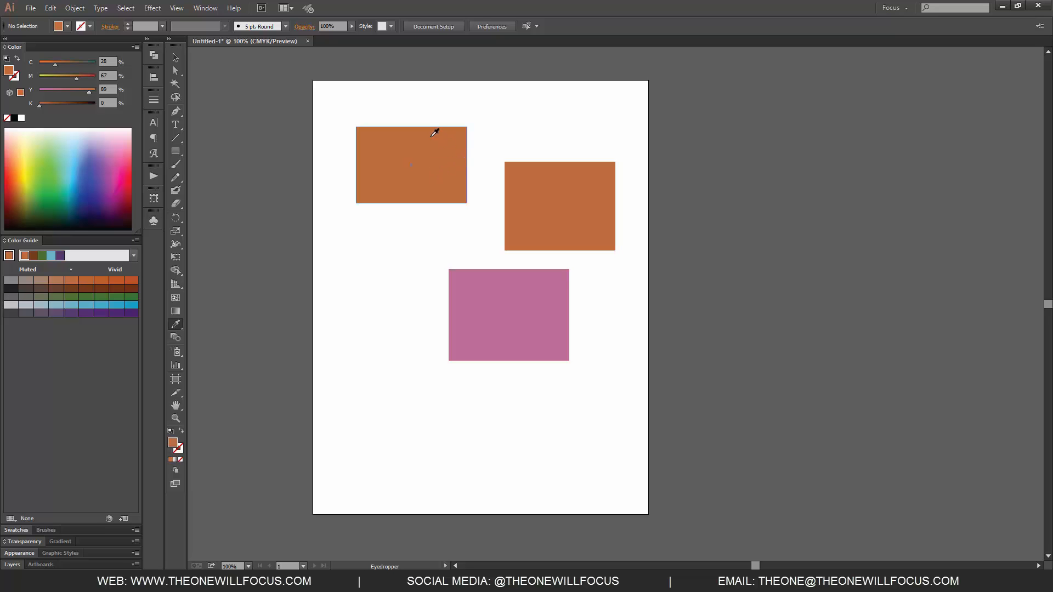
Open the Eyedropper Options dialog, review its pick-up and apply settings, and cancel it
double_click(177, 324)
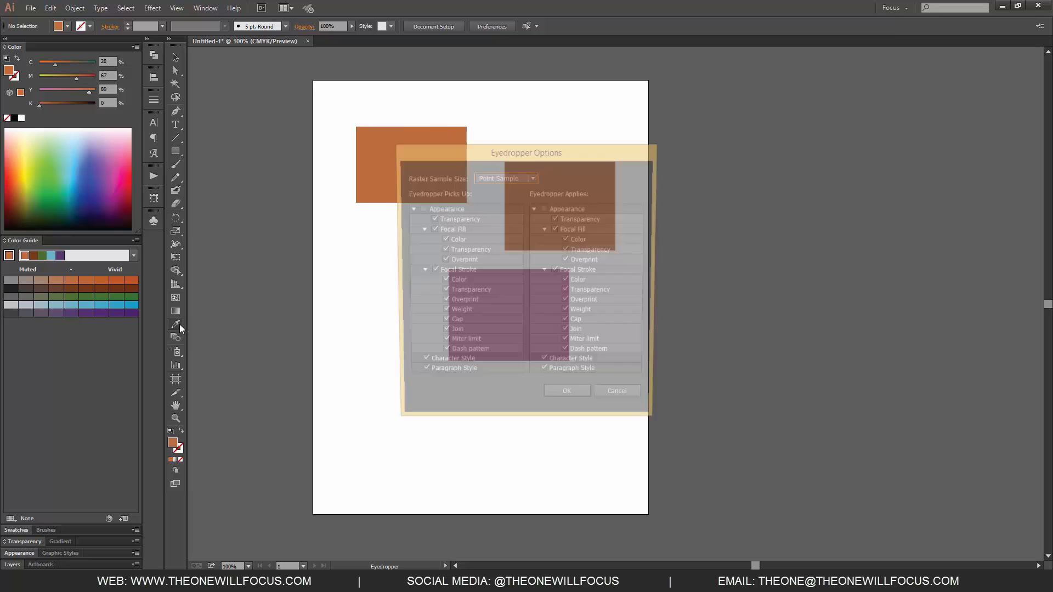
left_click_drag(580, 153, 463, 125)
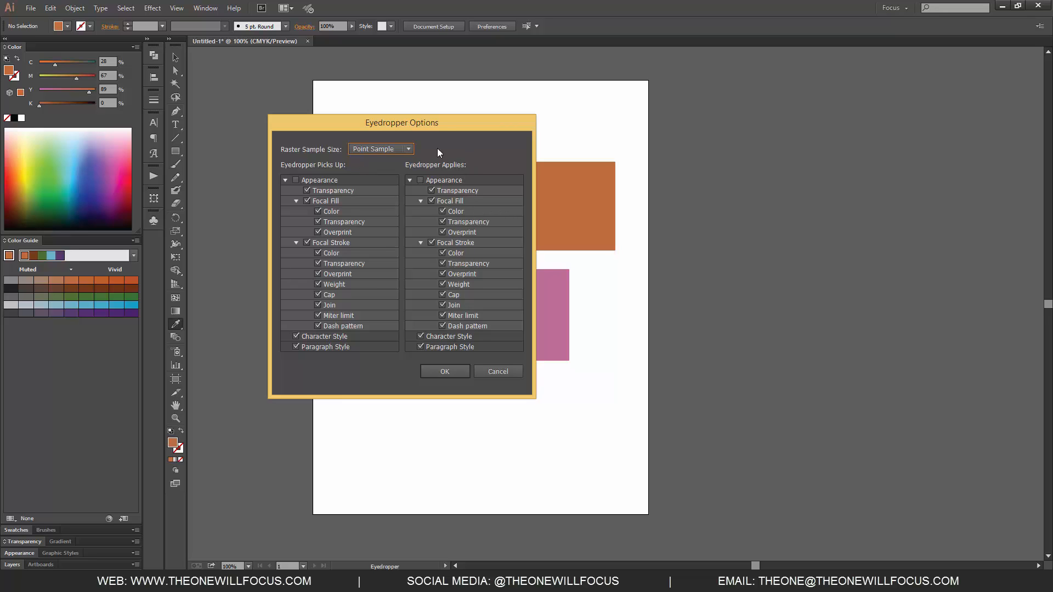
left_click_drag(461, 133, 819, 126)
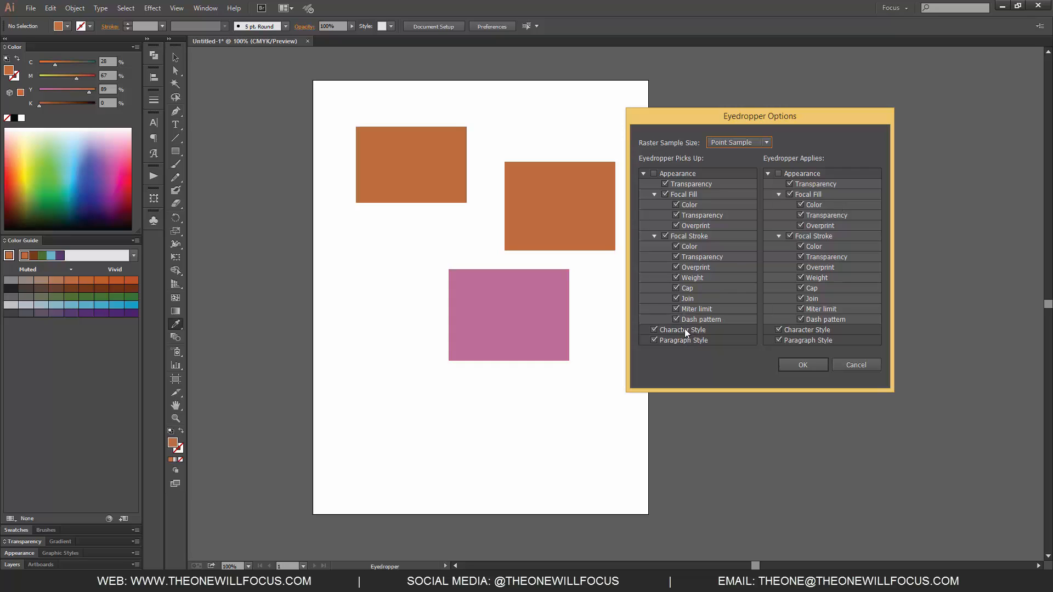
left_click(851, 364)
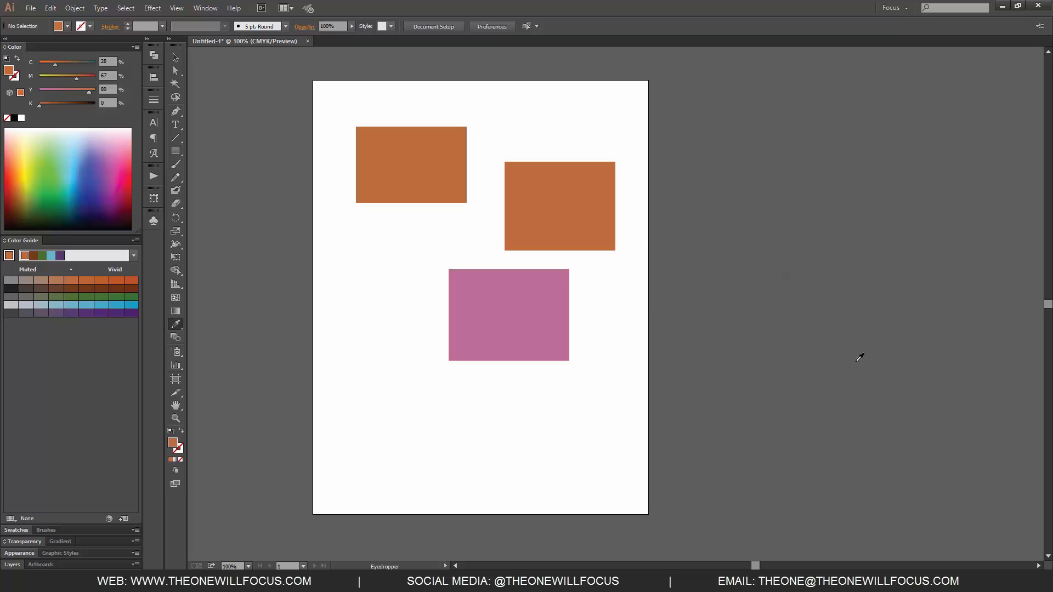
Add the text TESTING below the pink rectangle with the Type tool
key("t")
left_click(361, 406)
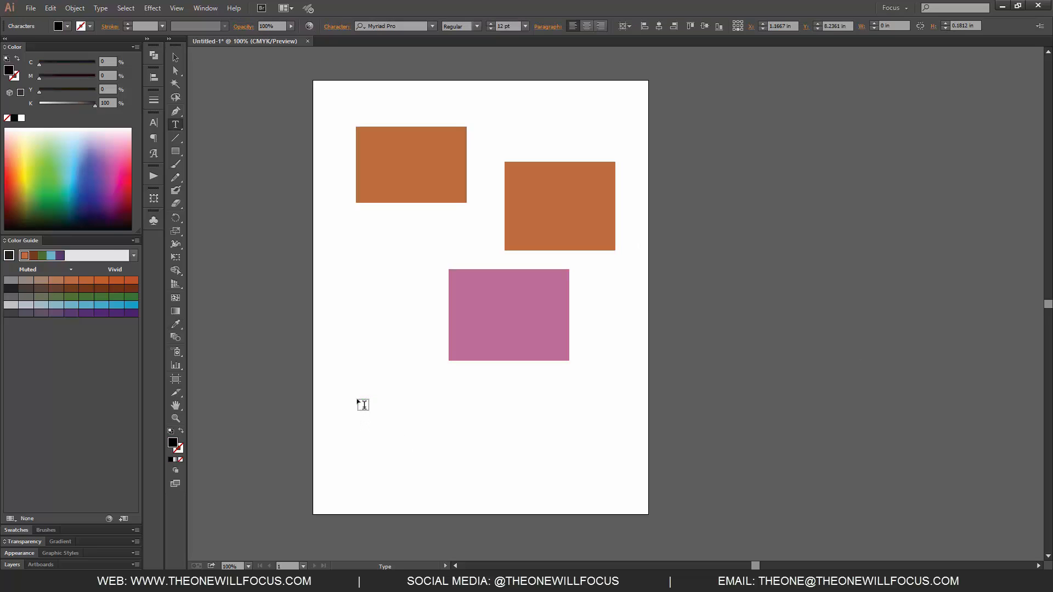
type("TESTING")
Select all the text and set its font to Rockwell
key("ctrl+a")
left_click(433, 28)
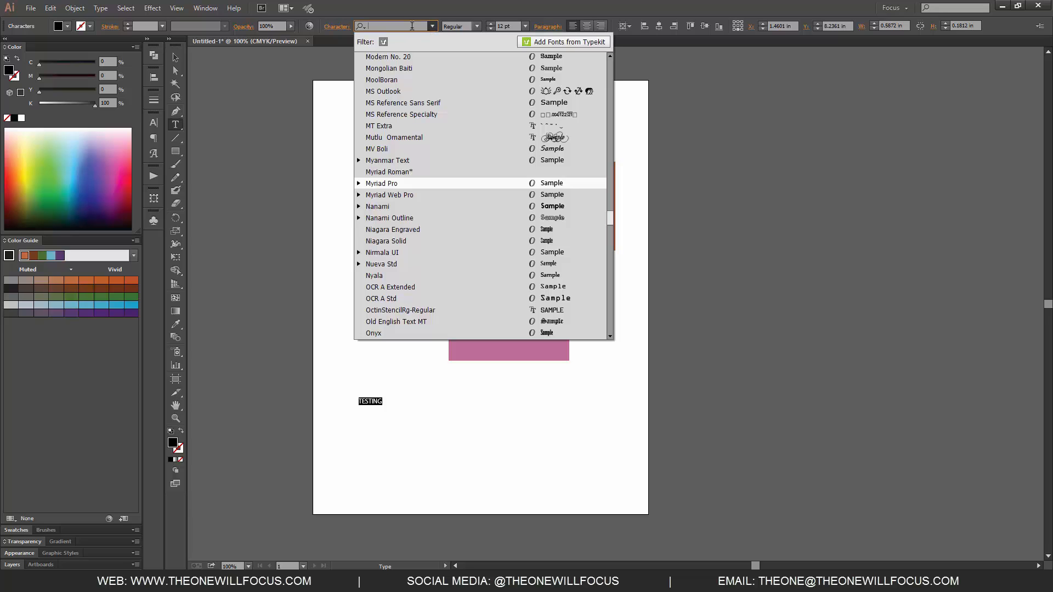
type("Rockwell")
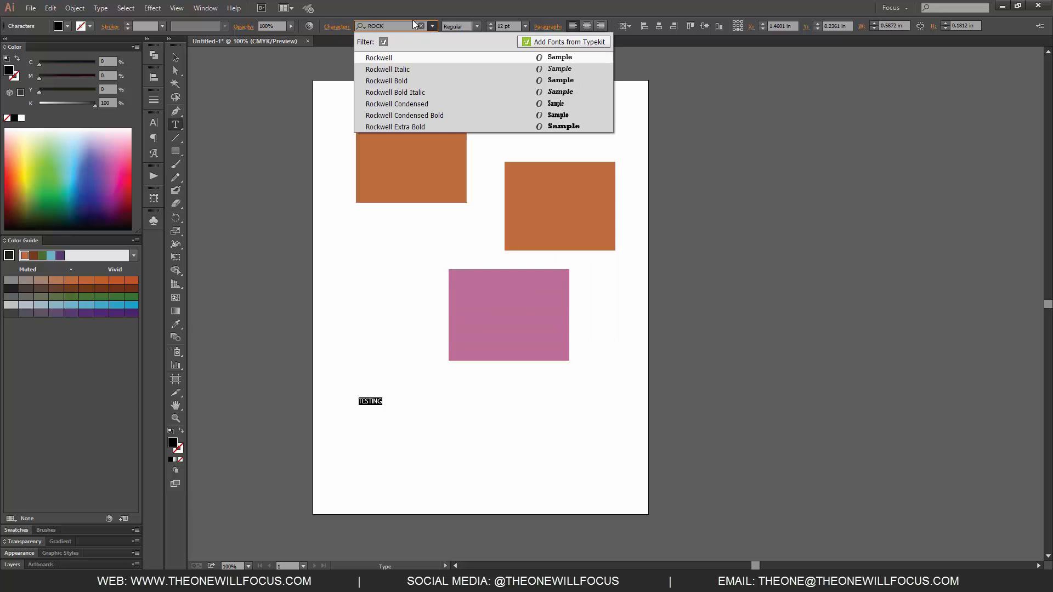
key("Return")
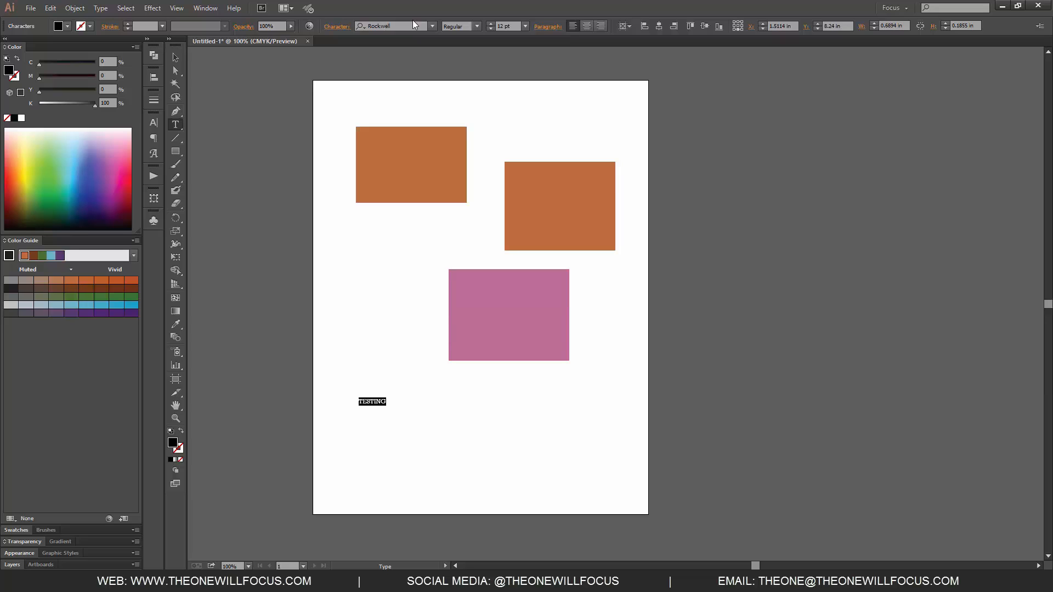
Scale the TESTING text up to about 120 pt and reposition it under the pink rectangle
key("Escape")
left_click_drag(387, 406, 631, 471)
left_click_drag(545, 420, 521, 390)
Colour the TESTING text bright blue with cyan about 89% and black at 0%
left_click_drag(51, 65, 89, 64)
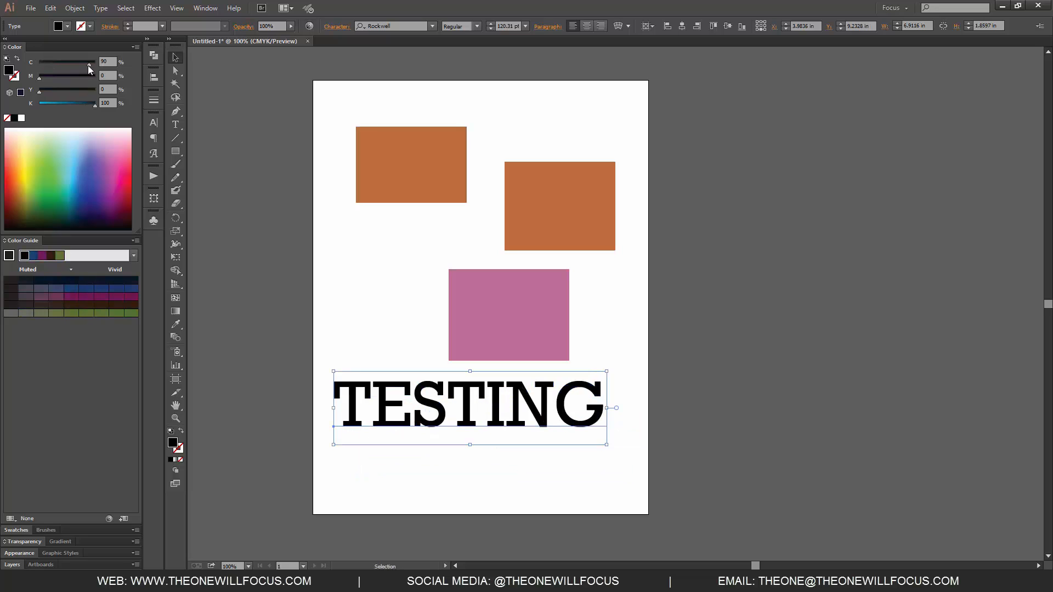
left_click_drag(64, 107, 39, 106)
left_click(669, 390)
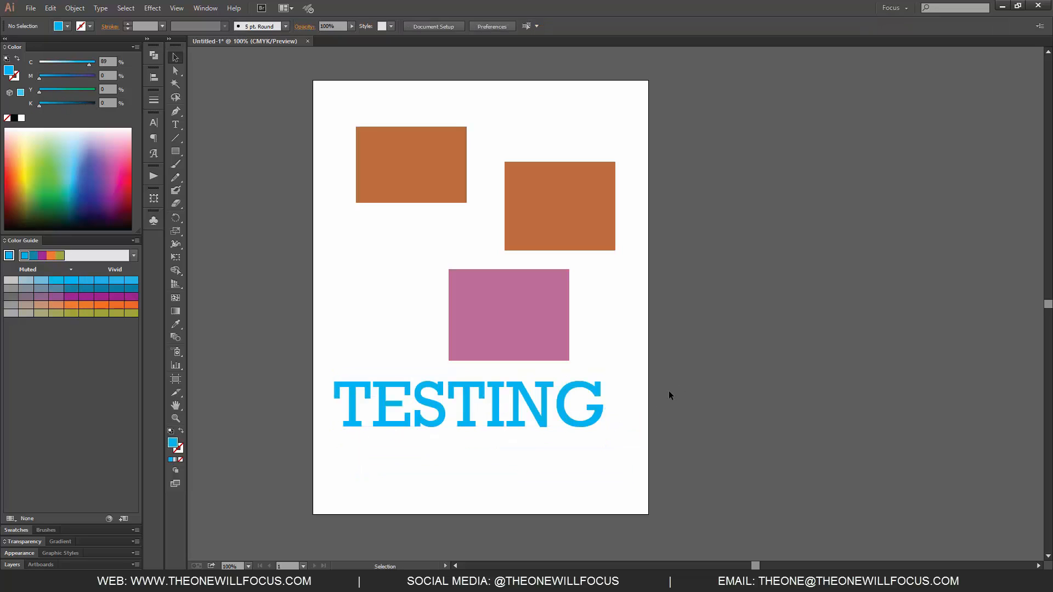
Duplicate the TESTING text below itself and replace the copy's text with almost
left_click_drag(518, 417, 523, 480)
double_click(516, 466)
key("ctrl+a")
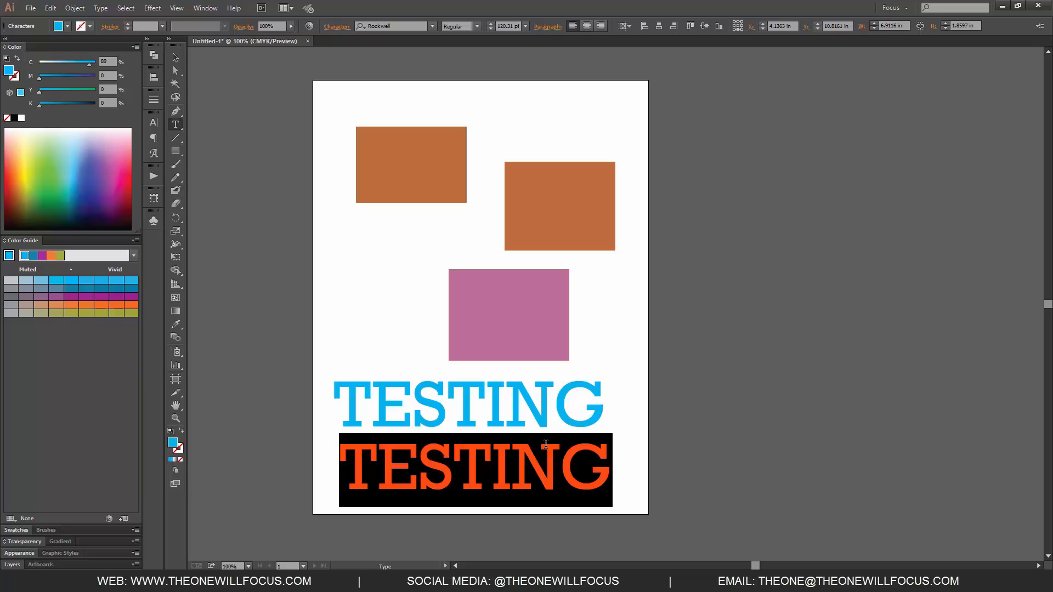
type("almost")
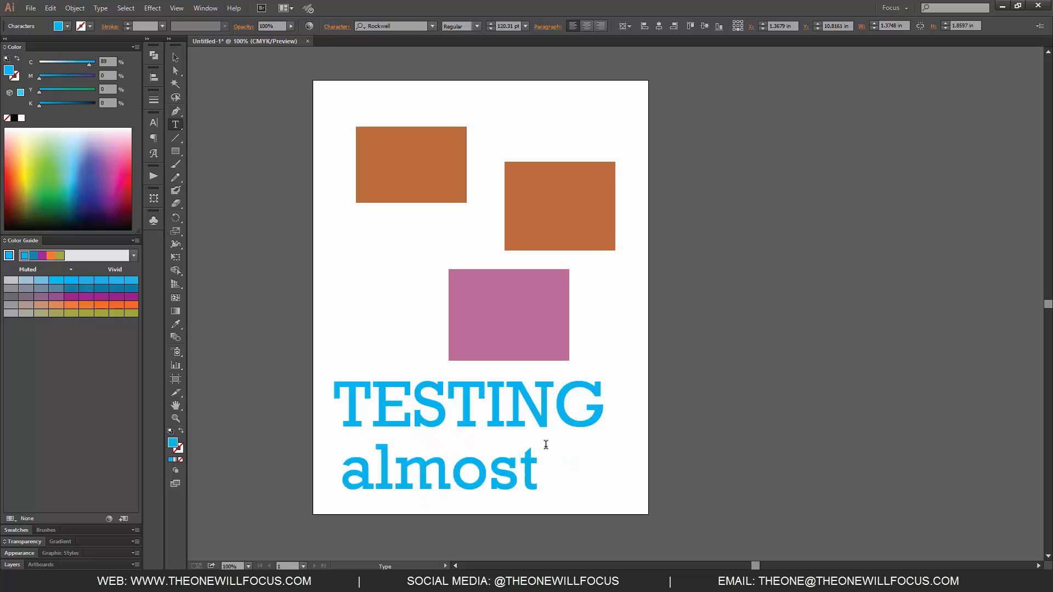
key("Escape")
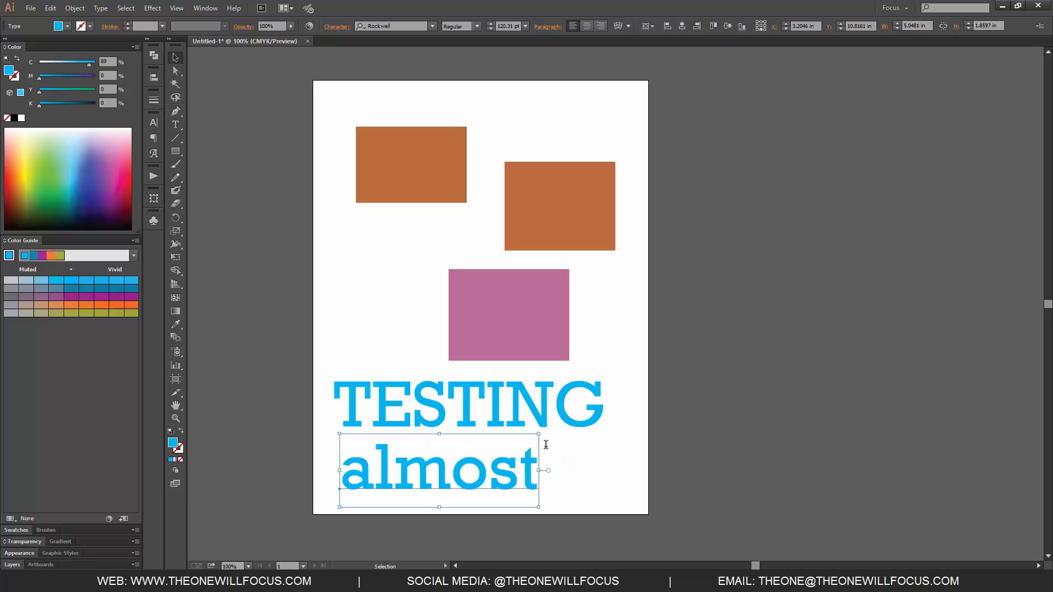
Colour the almost text purple with magenta at 90% and set its font to Trajan Pro
left_click(89, 78)
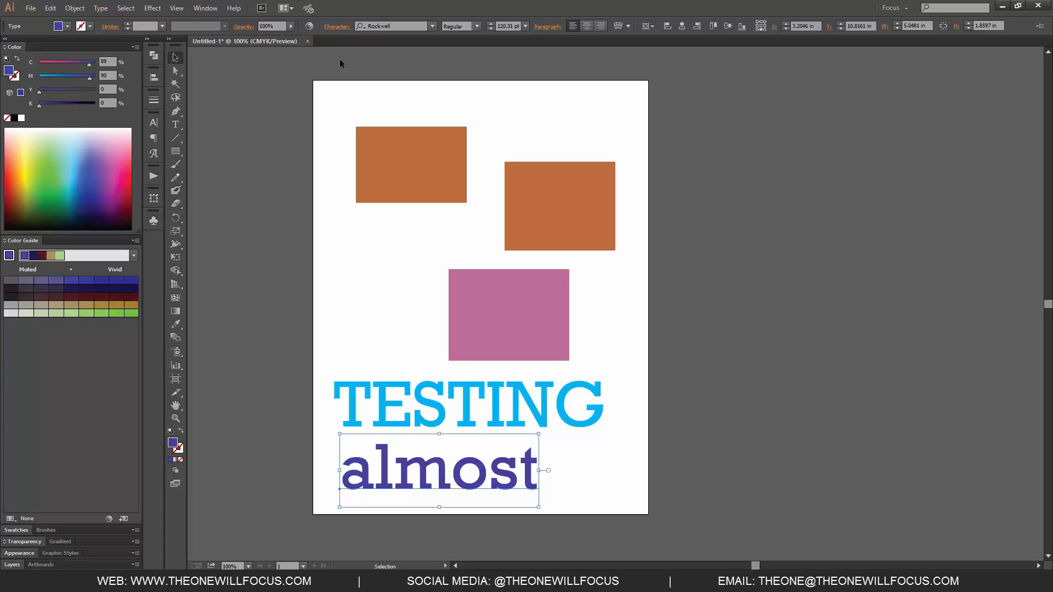
left_click(392, 25)
type("Trajan")
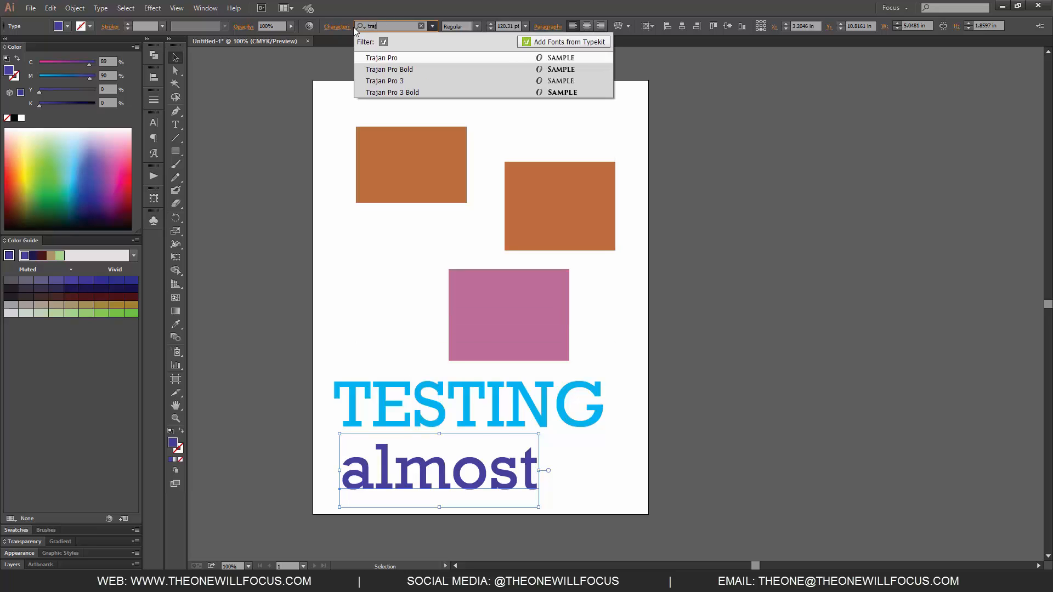
key("Return")
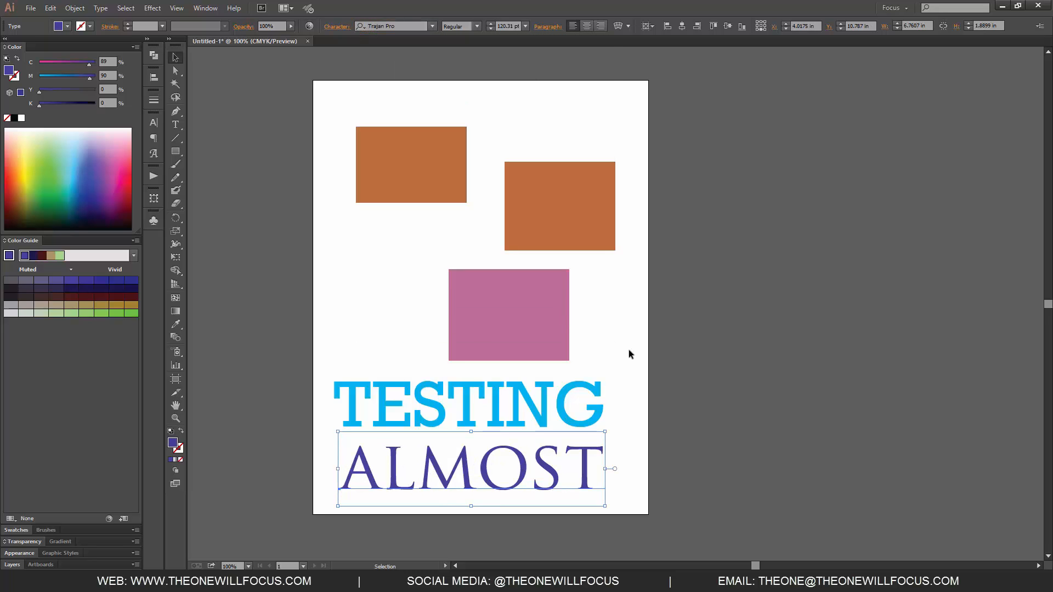
left_click(655, 384)
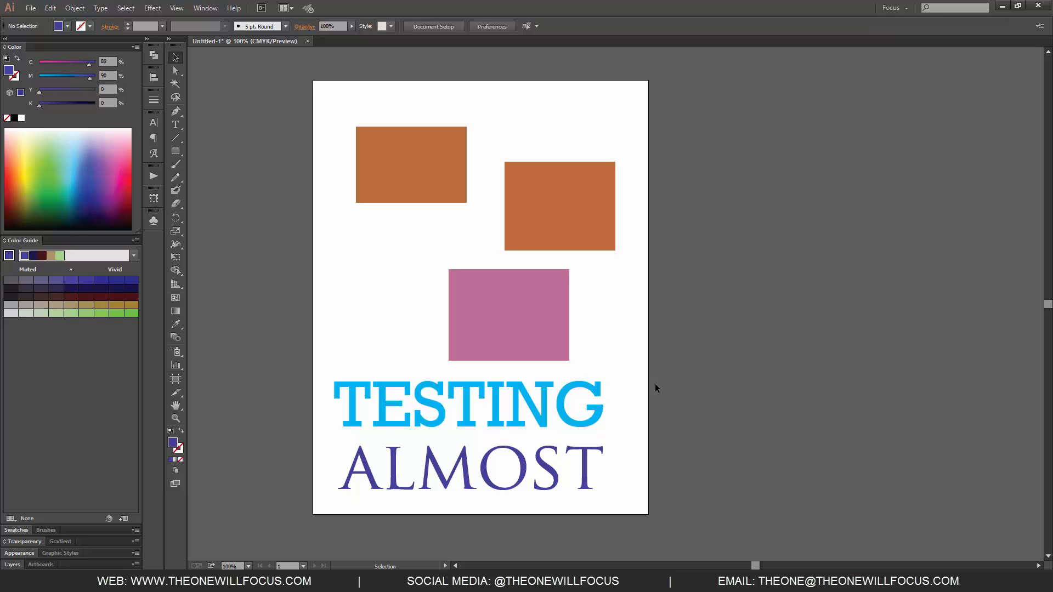
left_click(552, 475)
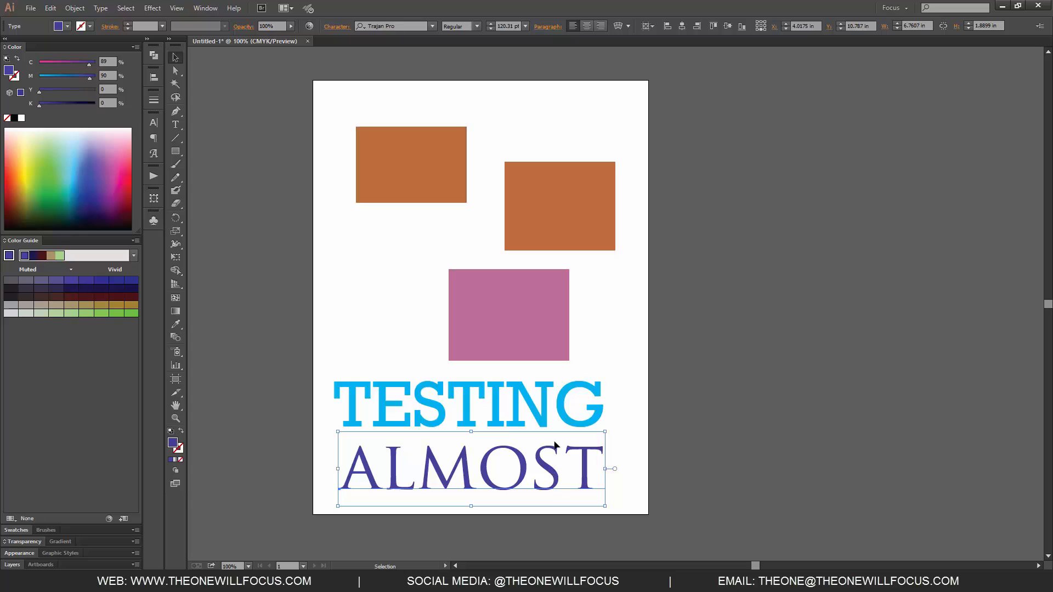
Try transferring the ALMOST text's purple Trajan Pro style onto the TESTING text with the Eyedropper
key("i")
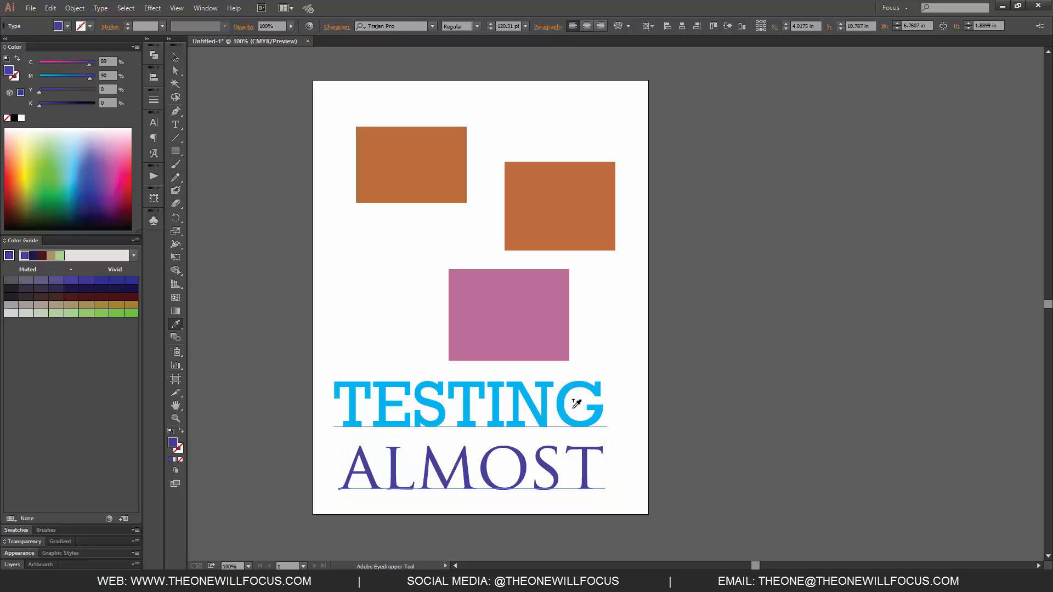
left_click(538, 396, "alt")
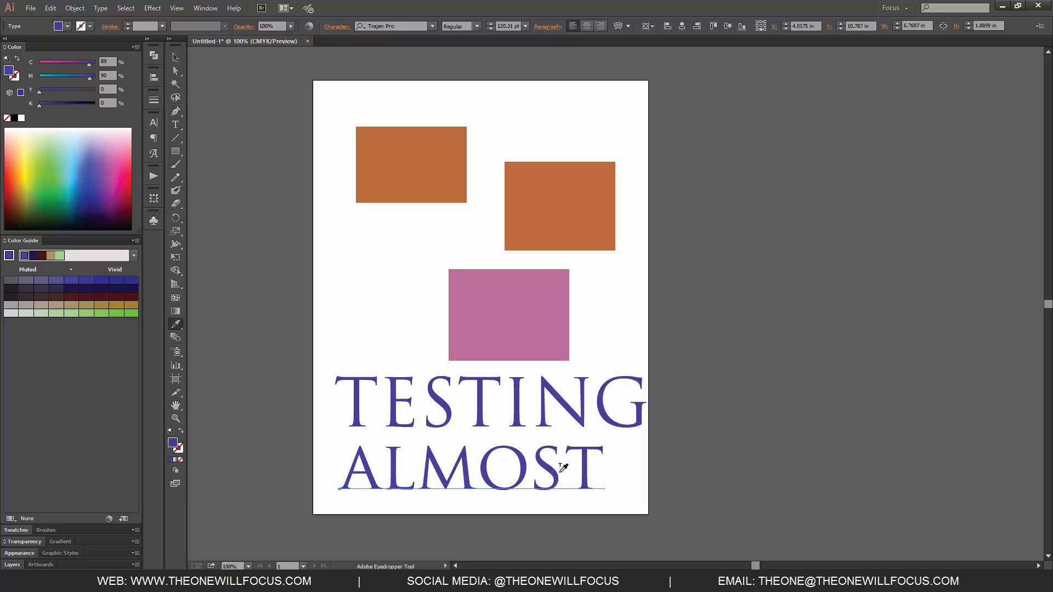
key("v")
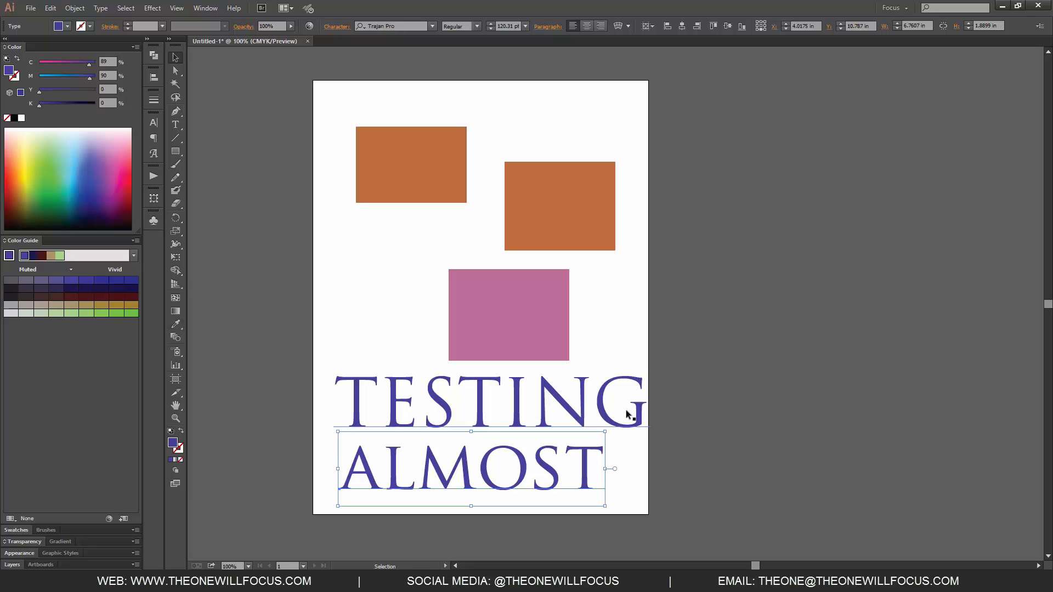
Try repositioning the ALMOST and TESTING text blocks beneath the pink rectangle
left_click(640, 419)
left_click(591, 459)
left_click_drag(605, 424, 569, 427)
left_click_drag(580, 466, 590, 472)
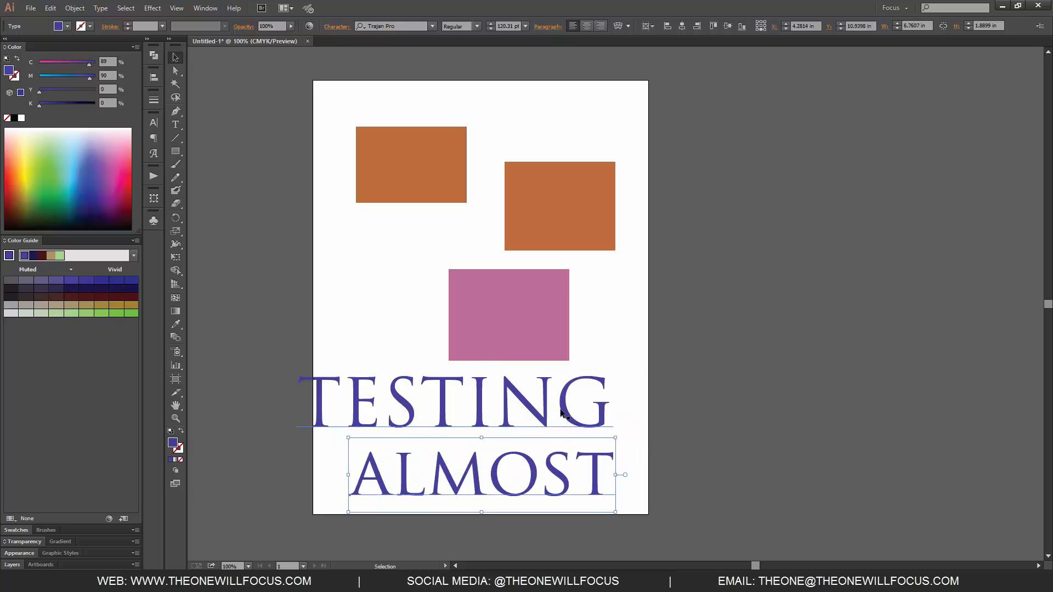
left_click_drag(587, 408, 605, 410)
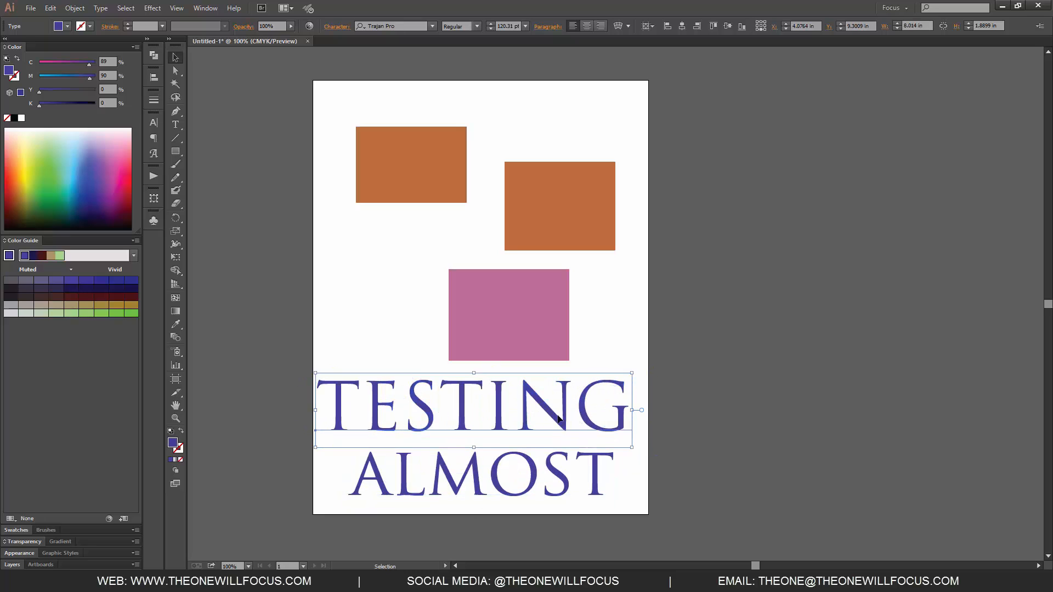
left_click(564, 487)
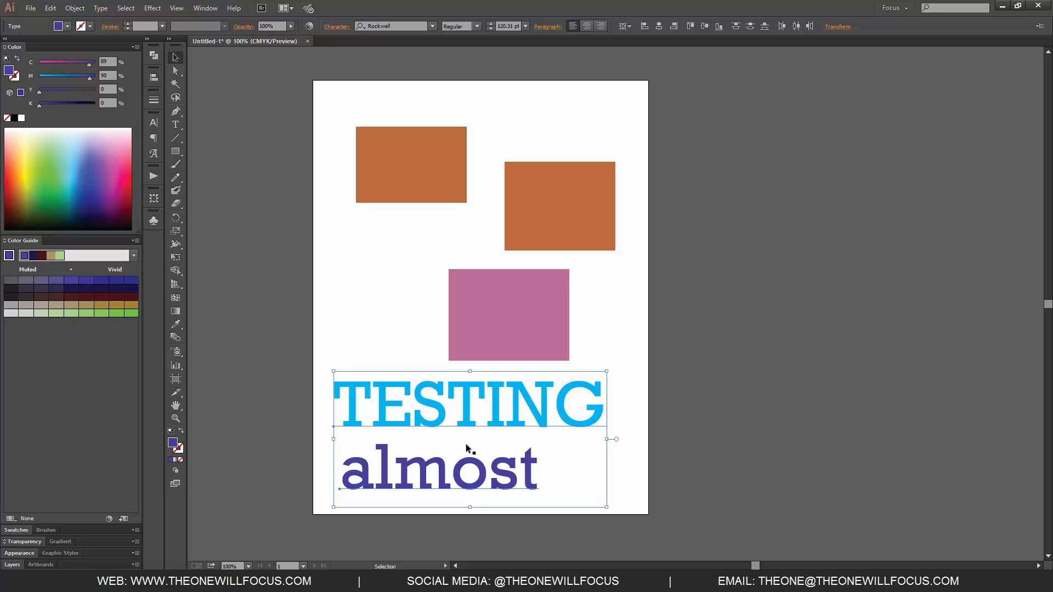
Try applying TESTING's blue style to the almost text with the Eyedropper, then undo it
left_click(637, 391)
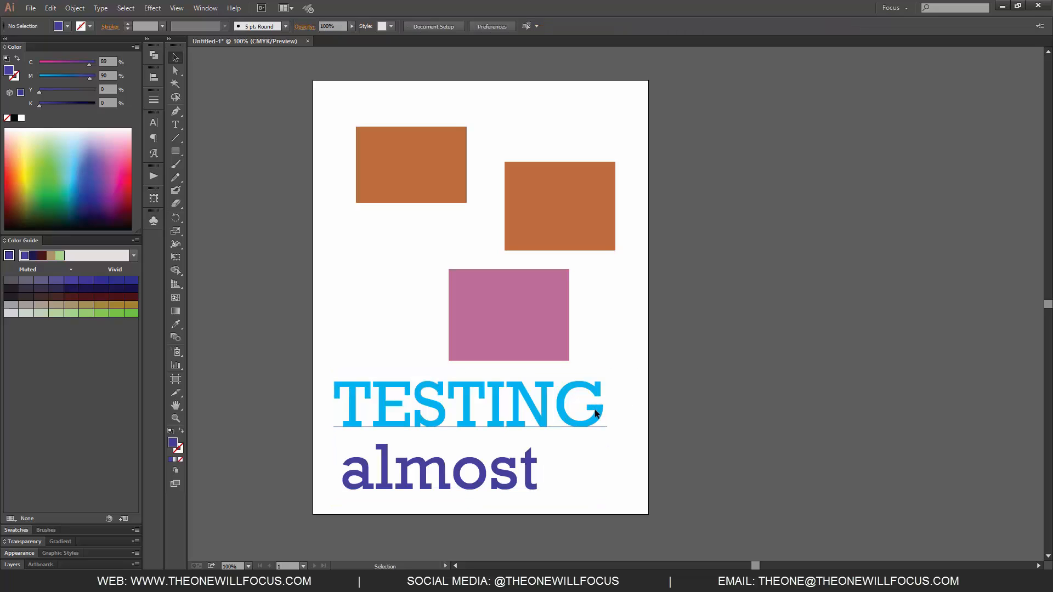
left_click(598, 412)
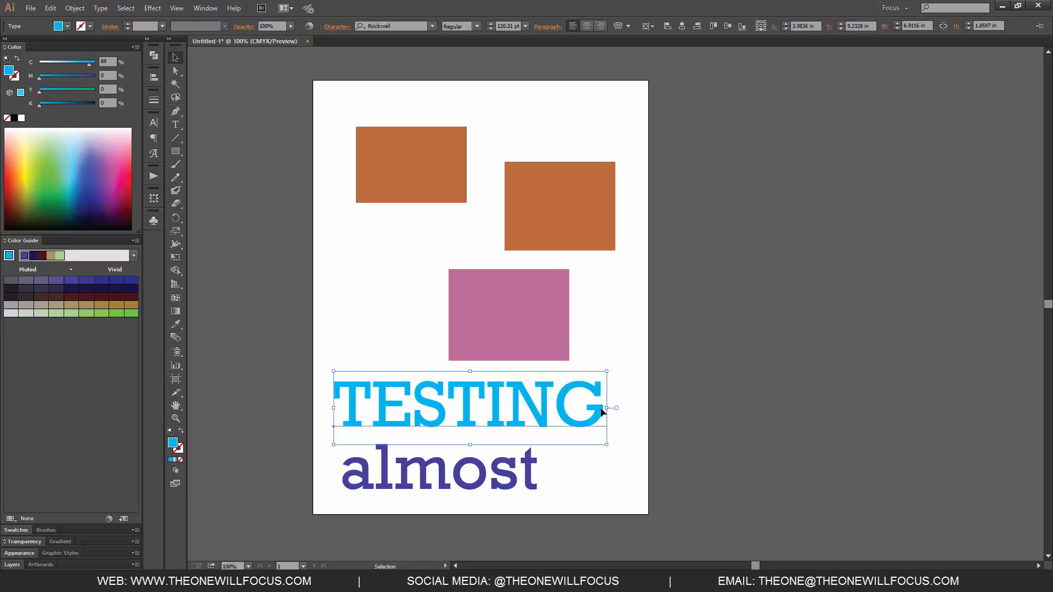
key("alt")
key("i")
left_click(600, 406)
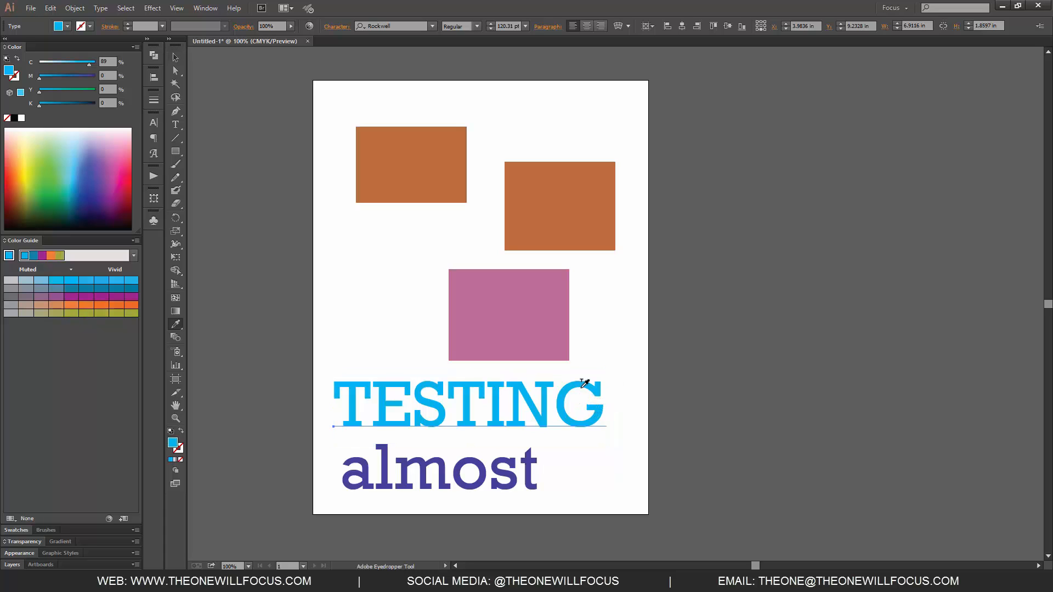
left_click(503, 457, "alt")
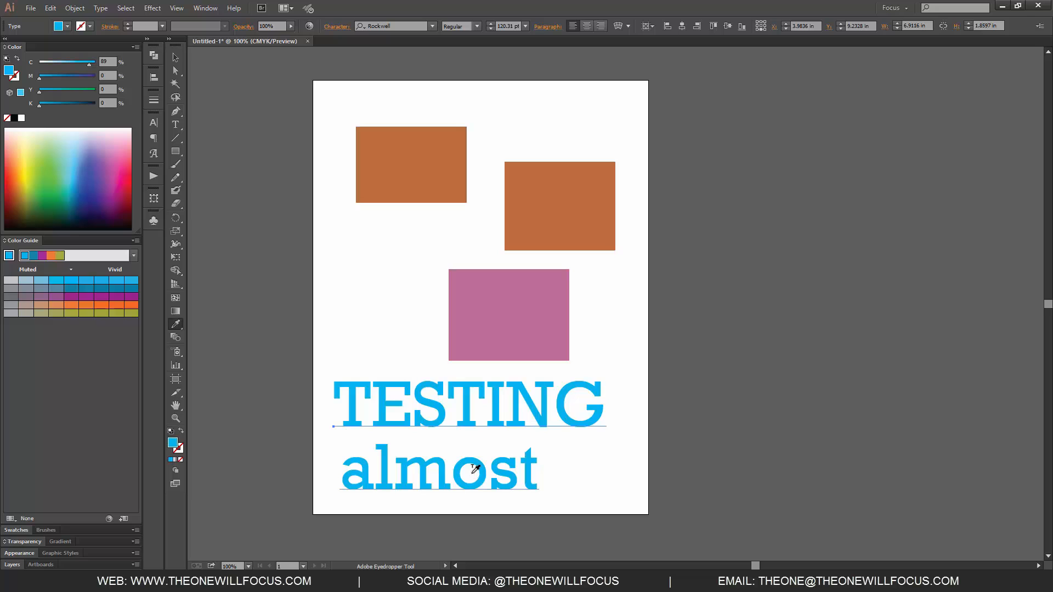
key("ctrl+z")
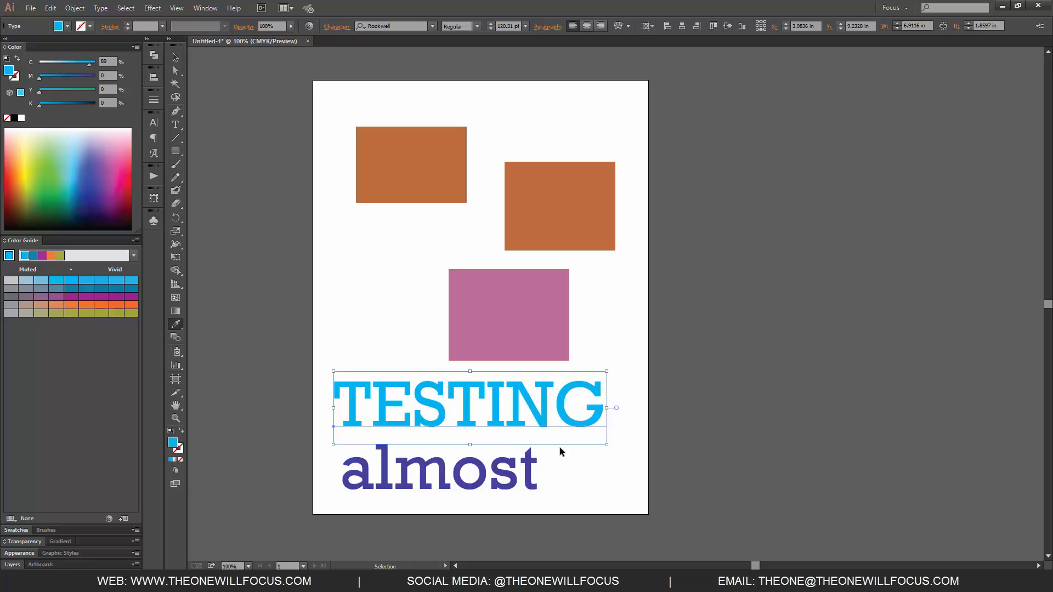
Set the almost text's font to Trajan Pro
key("v")
left_click(524, 475)
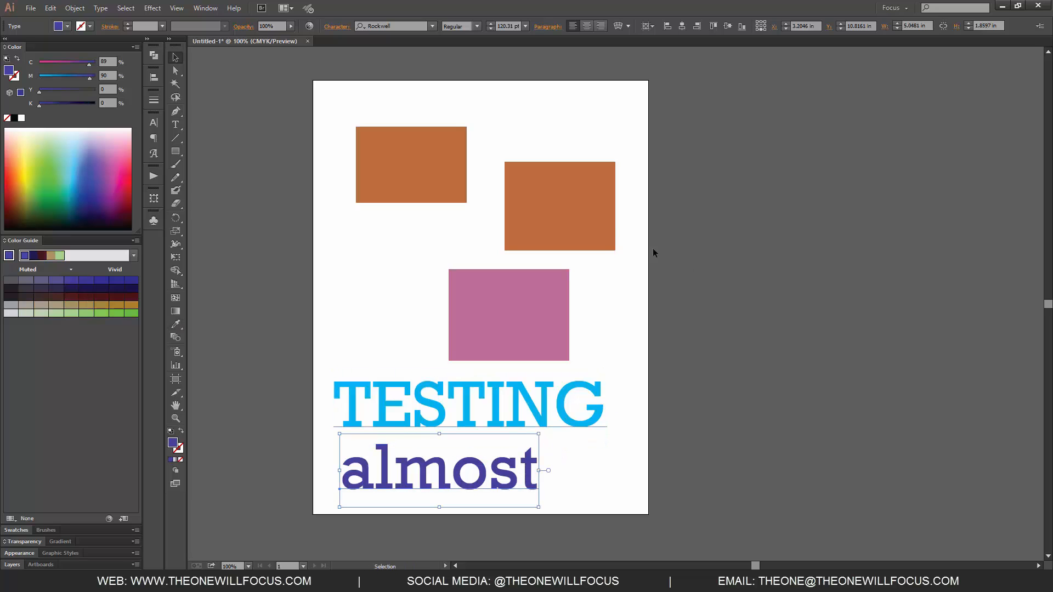
type("tra")
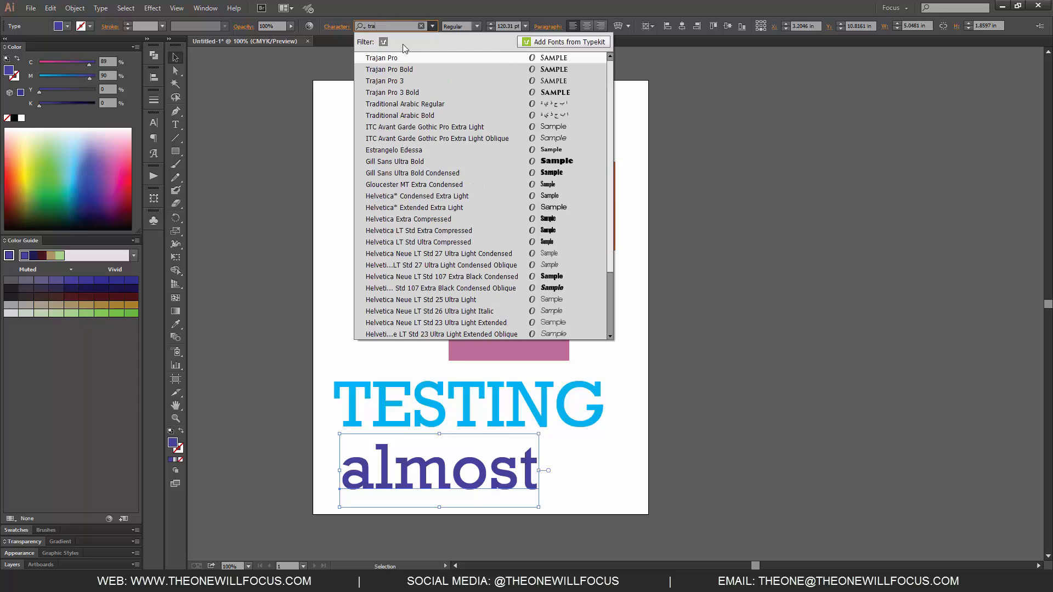
key("Return")
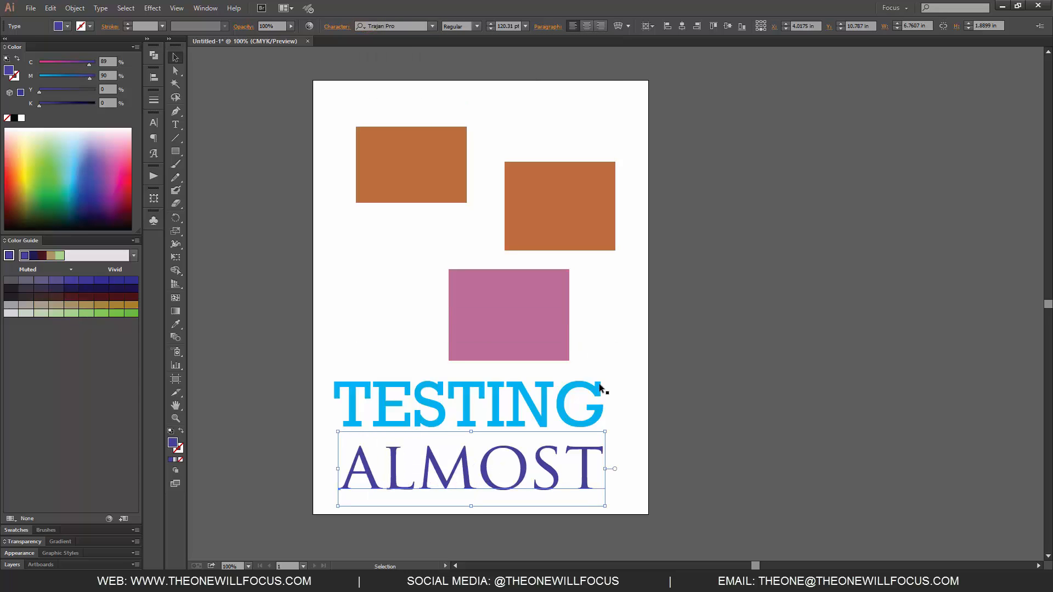
Try copying TESTING's blue Rockwell style onto ALMOST with the Eyedropper, then undo, redo and undo again
left_click(598, 414)
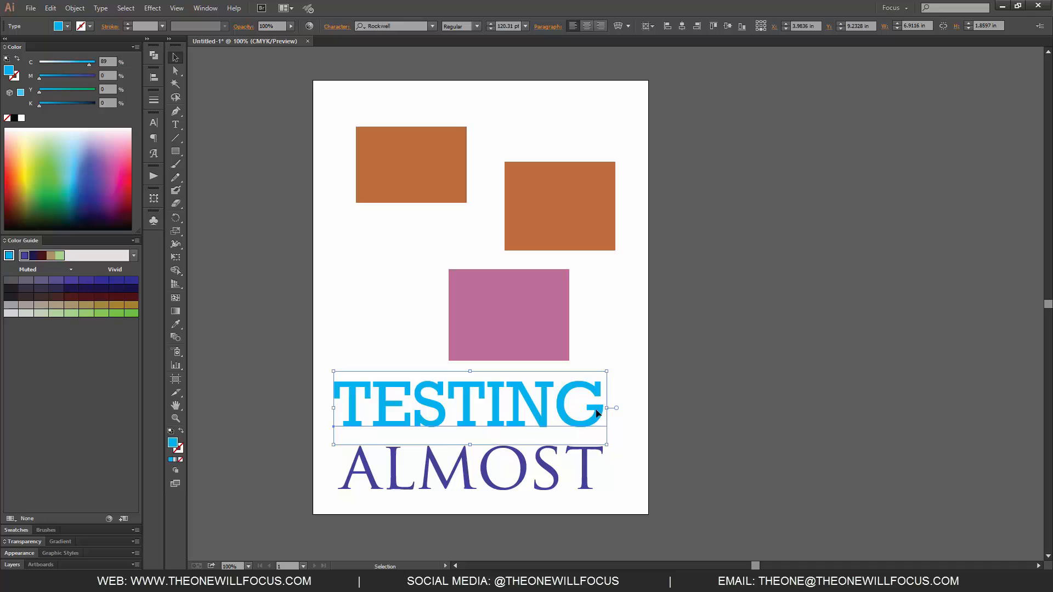
key("i")
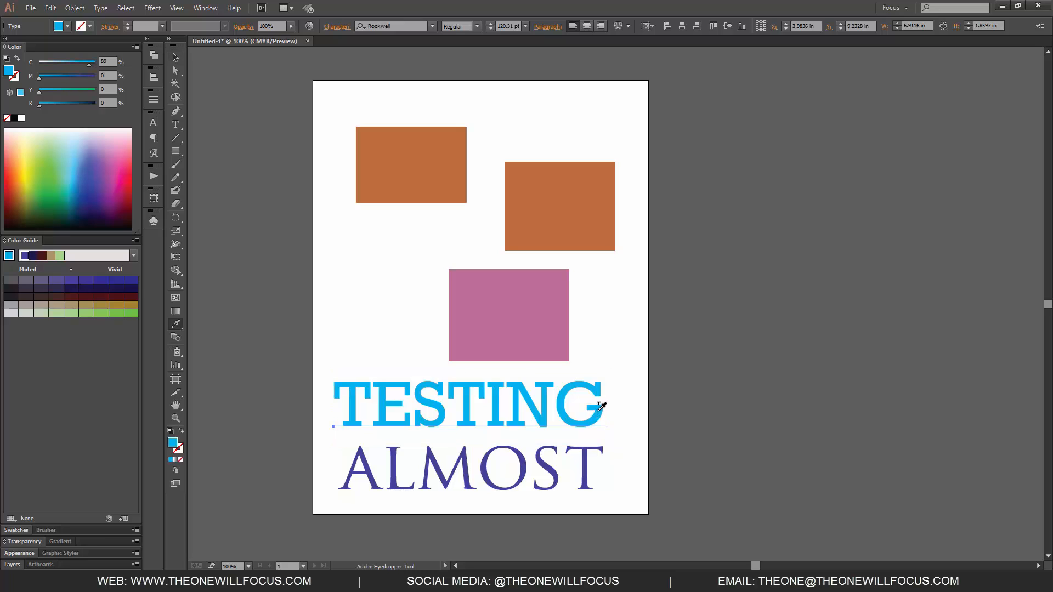
left_click(579, 454, "alt")
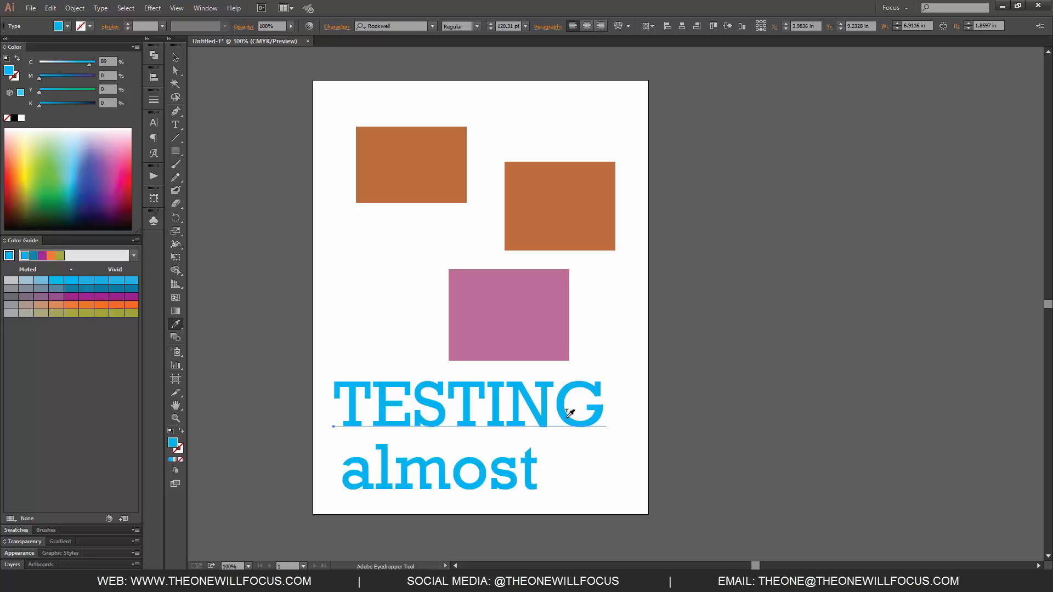
key("ctrl+z")
key("ctrl+z")
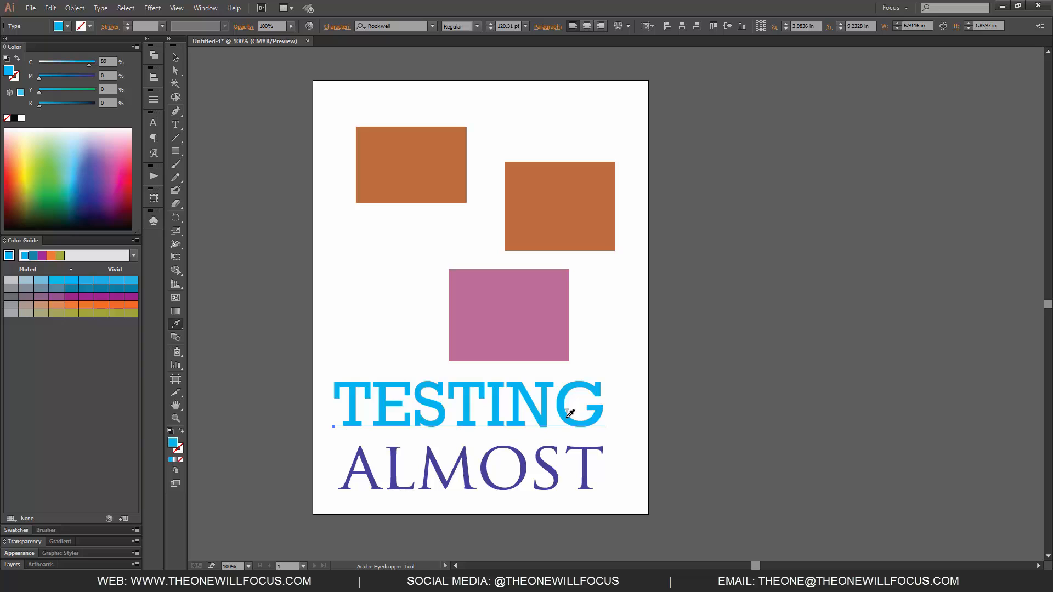
key("ctrl+shift+z")
key("ctrl+shift+z")
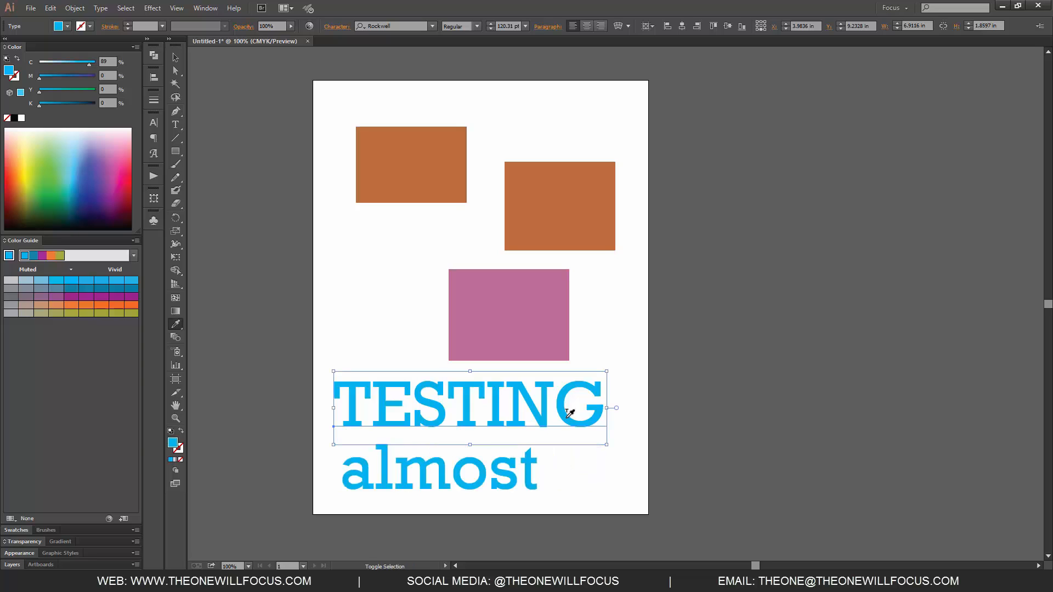
key("ctrl+z")
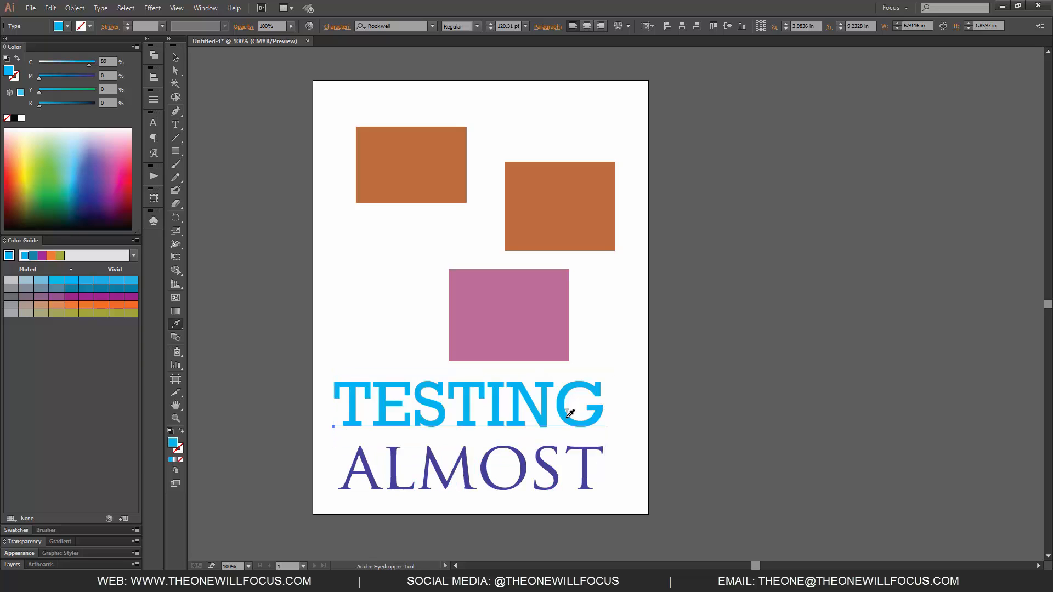